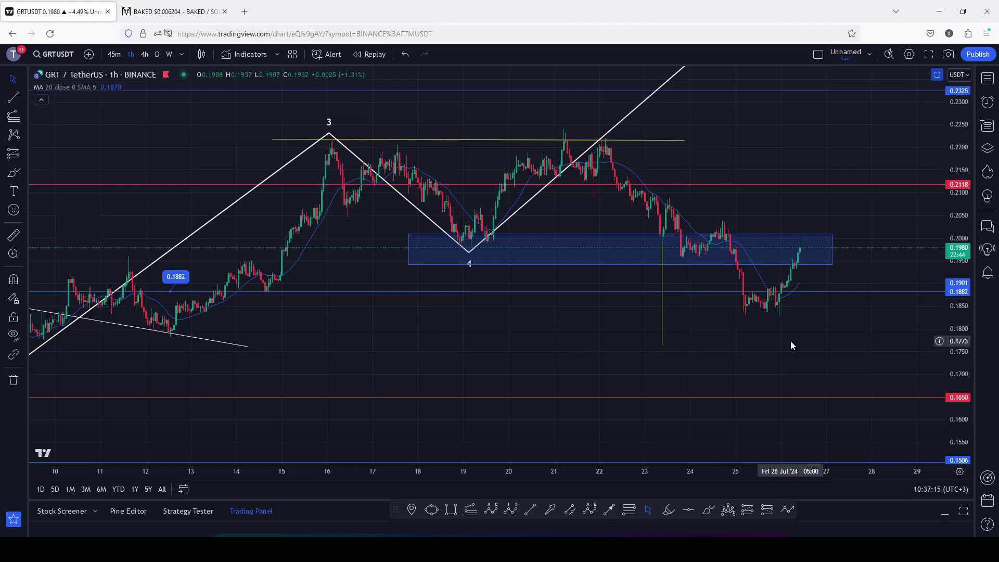
# Sketch freehand circles and a projected path on the chart, then remove them all.
pyautogui.click(710, 510)
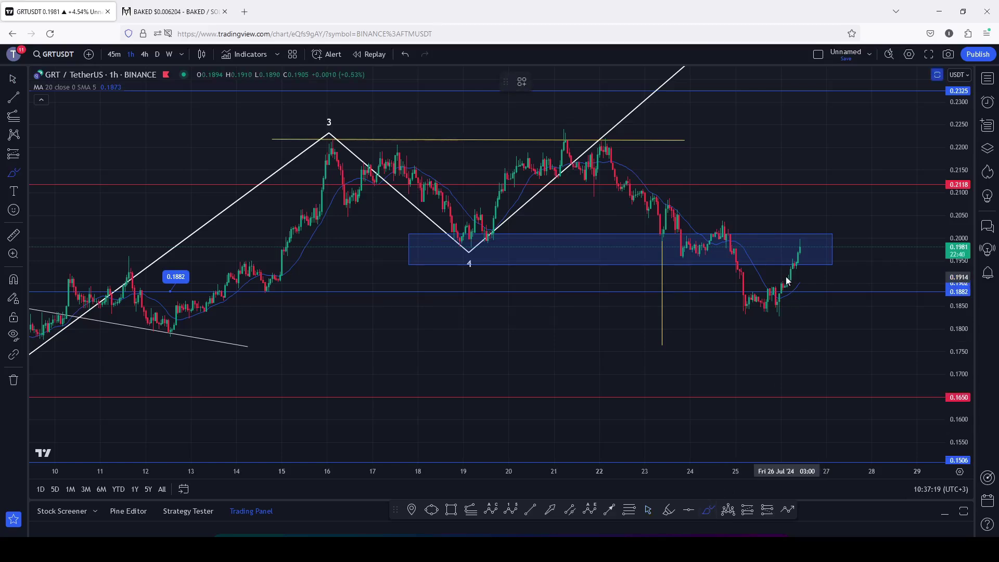
pyautogui.moveTo(785, 277)
pyautogui.mouseDown()
pyautogui.moveTo(763, 286)
pyautogui.moveTo(766, 311)
pyautogui.moveTo(789, 321)
pyautogui.moveTo(810, 312)
pyautogui.moveTo(811, 287)
pyautogui.moveTo(791, 280)
pyautogui.mouseUp()
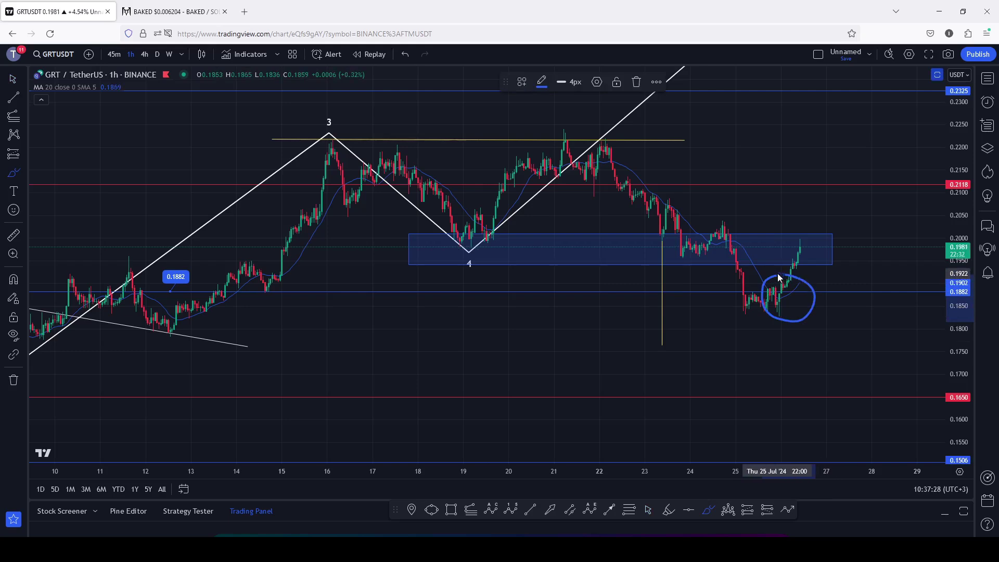
pyautogui.click(637, 83)
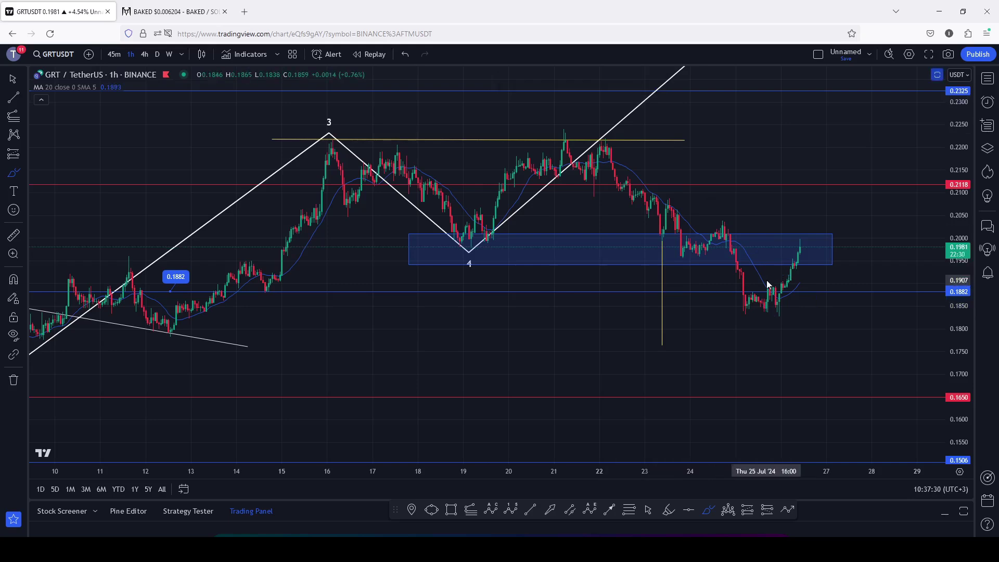
pyautogui.moveTo(774, 297); pyautogui.dragTo(811, 155)
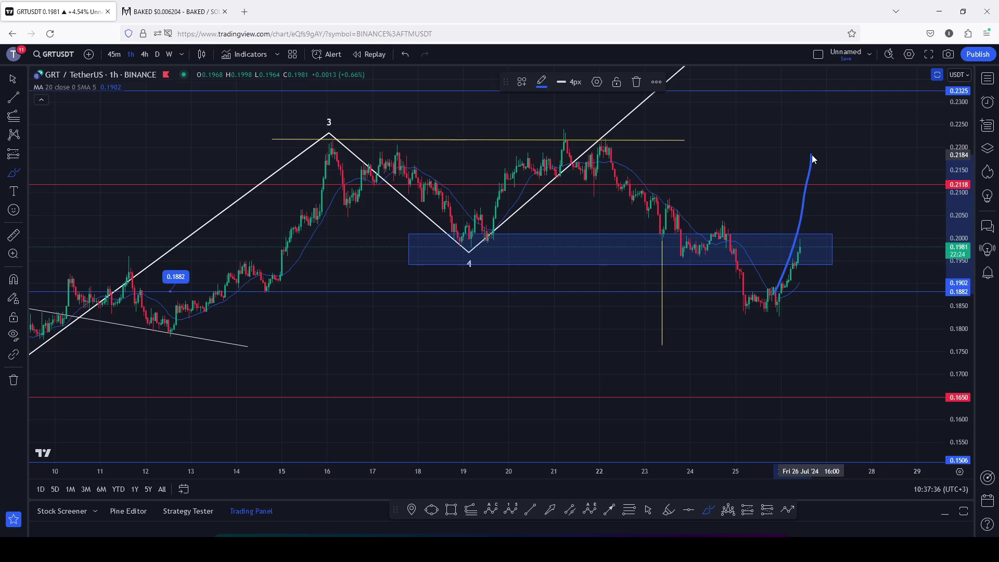
pyautogui.moveTo(811, 154)
pyautogui.mouseDown()
pyautogui.moveTo(828, 179)
pyautogui.moveTo(843, 125)
pyautogui.mouseUp()
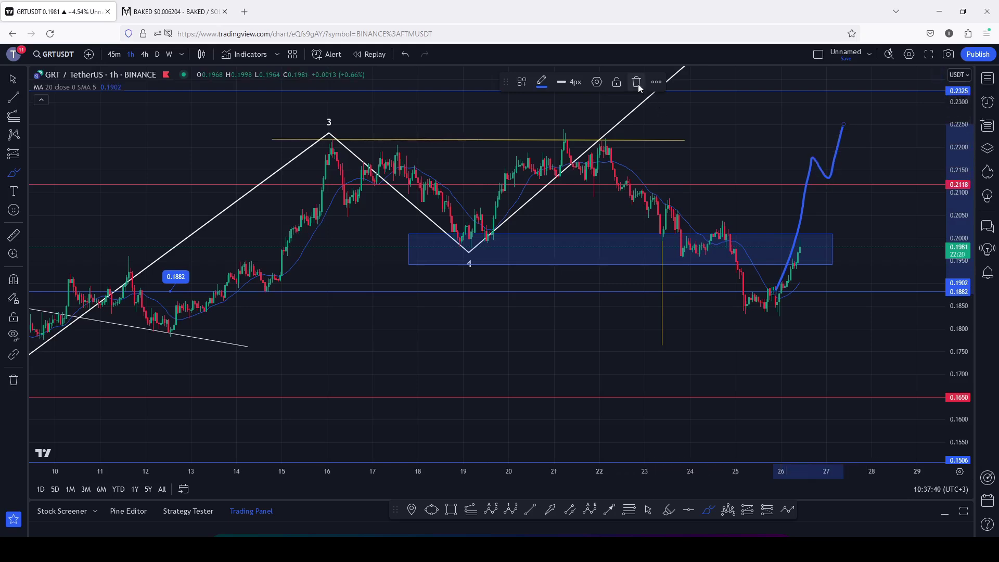
pyautogui.click(637, 82)
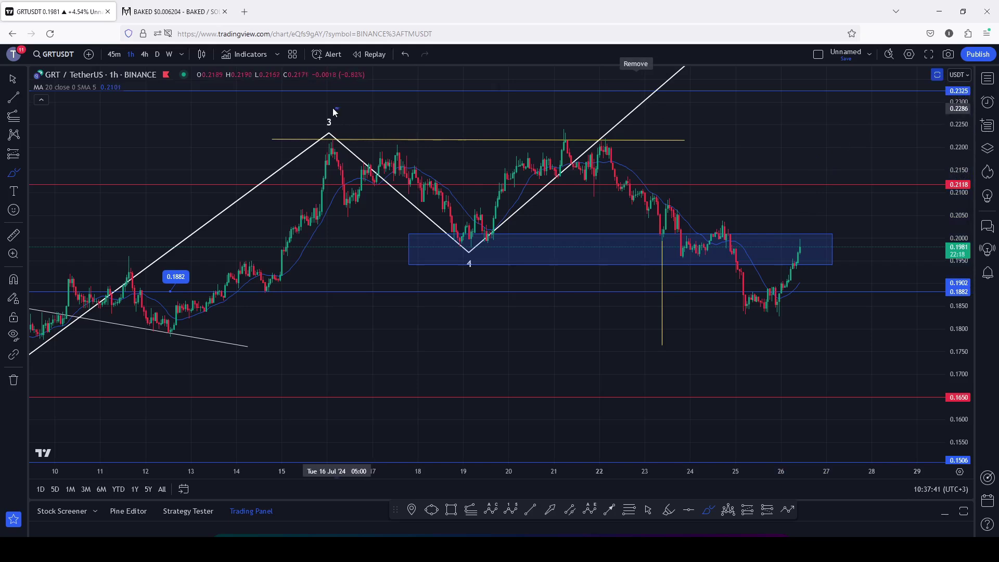
pyautogui.moveTo(337, 104)
pyautogui.mouseDown()
pyautogui.moveTo(307, 142)
pyautogui.moveTo(369, 132)
pyautogui.moveTo(329, 105)
pyautogui.mouseUp()
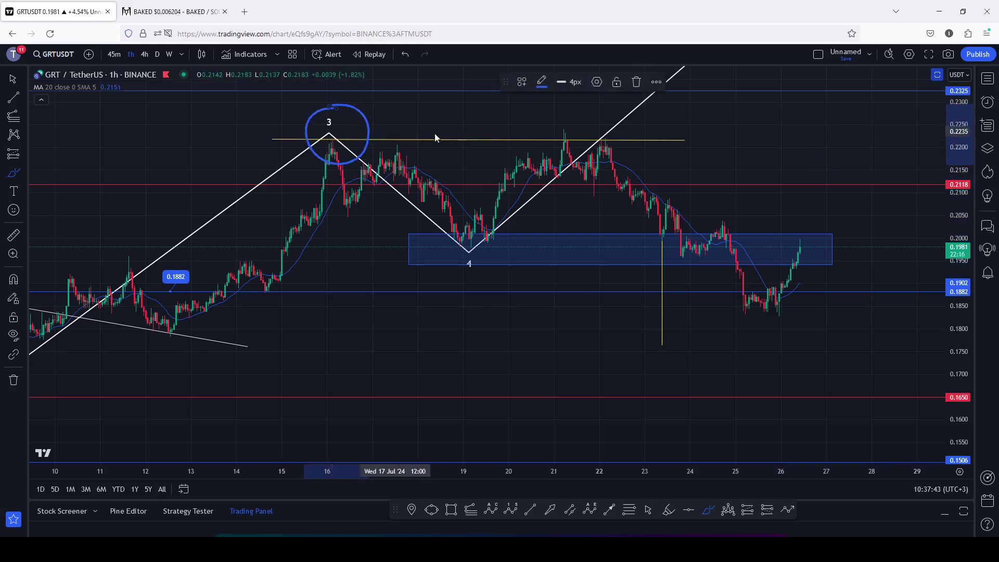
pyautogui.moveTo(576, 110)
pyautogui.mouseDown()
pyautogui.moveTo(545, 122)
pyautogui.moveTo(588, 175)
pyautogui.moveTo(567, 103)
pyautogui.mouseUp()
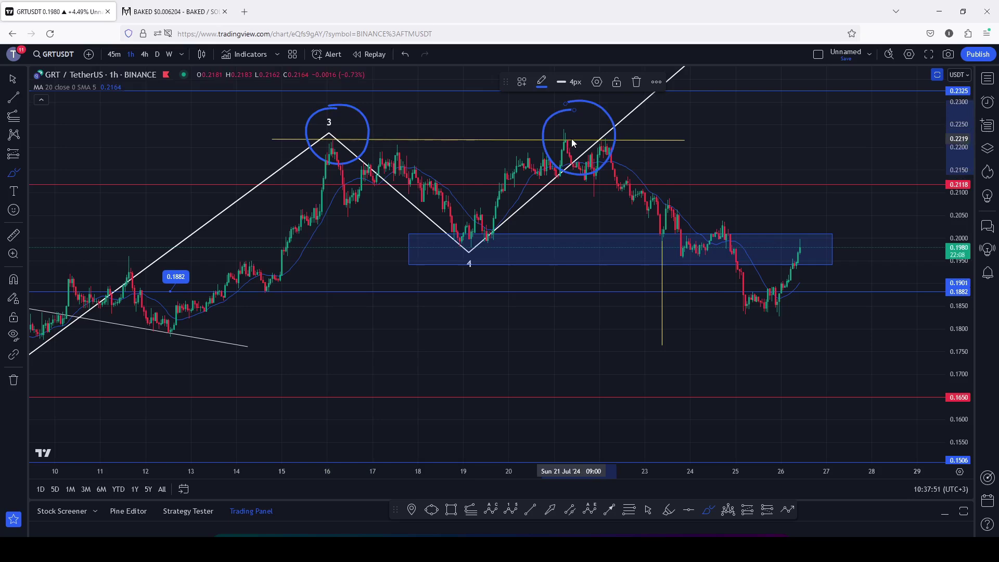
pyautogui.click(405, 54)
pyautogui.click(406, 54)
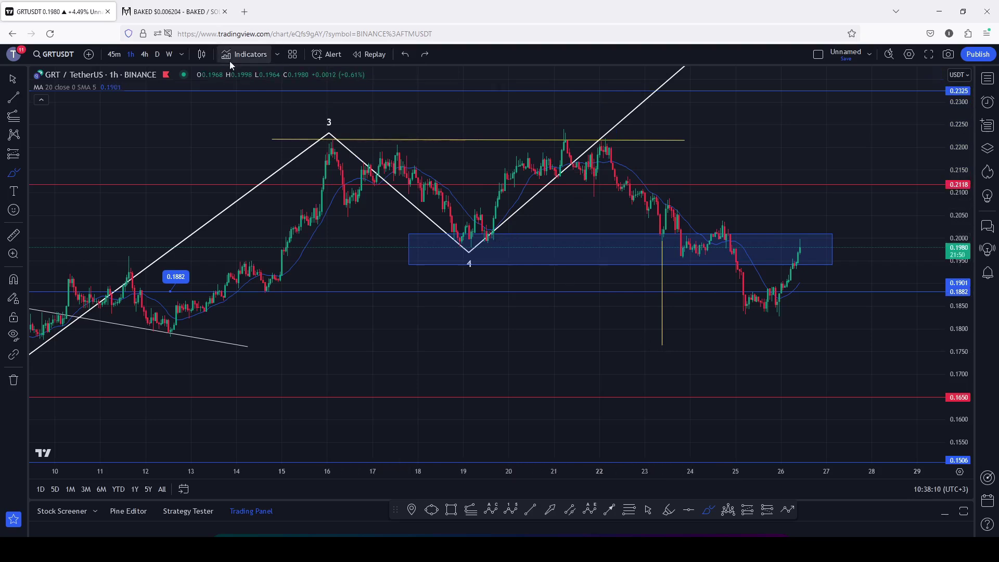
# Switch GRT to the daily timeframe and rescale and pan toward older price history.
pyautogui.click(159, 56)
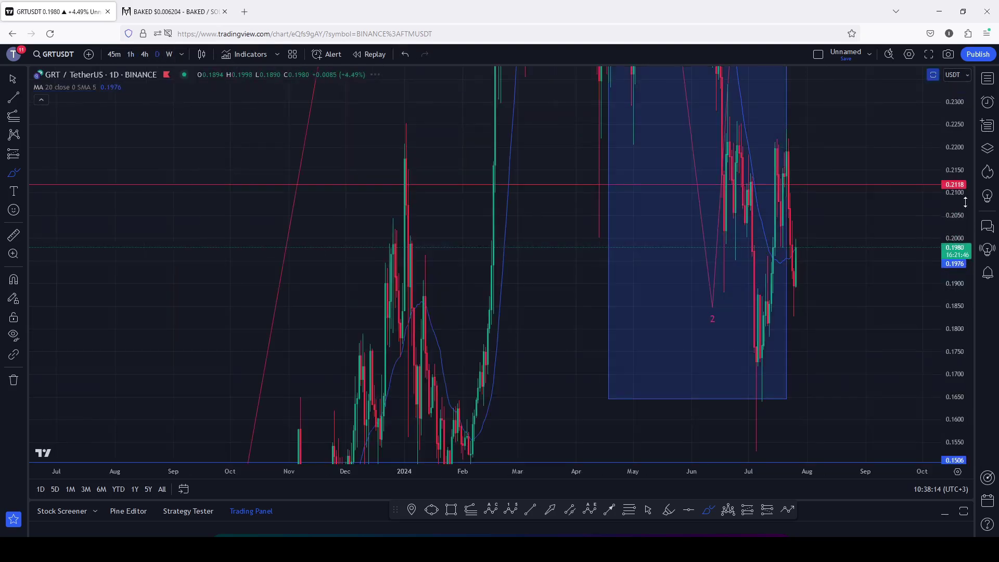
pyautogui.moveTo(950, 191); pyautogui.dragTo(950, 259)
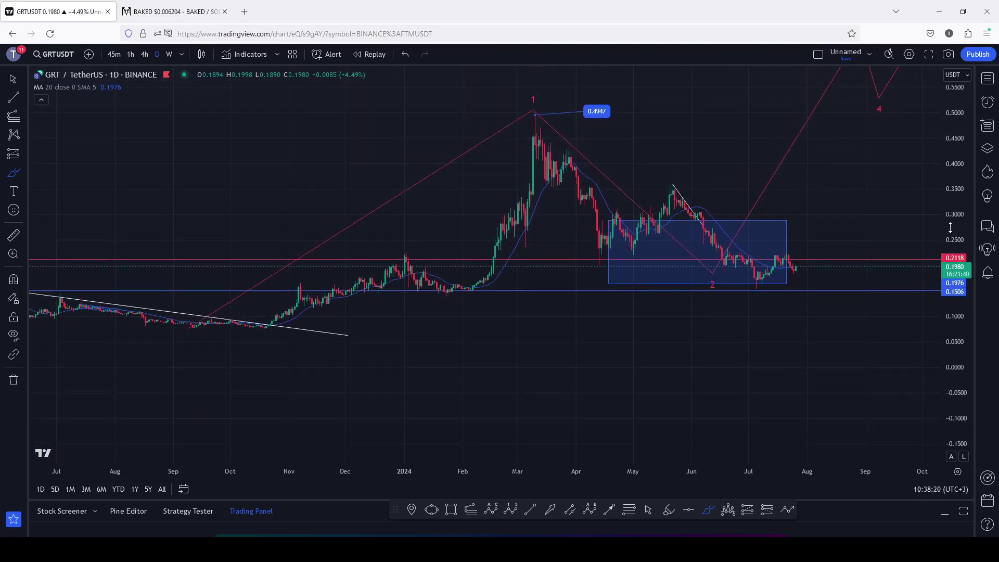
pyautogui.scroll(-3, 660, 367)
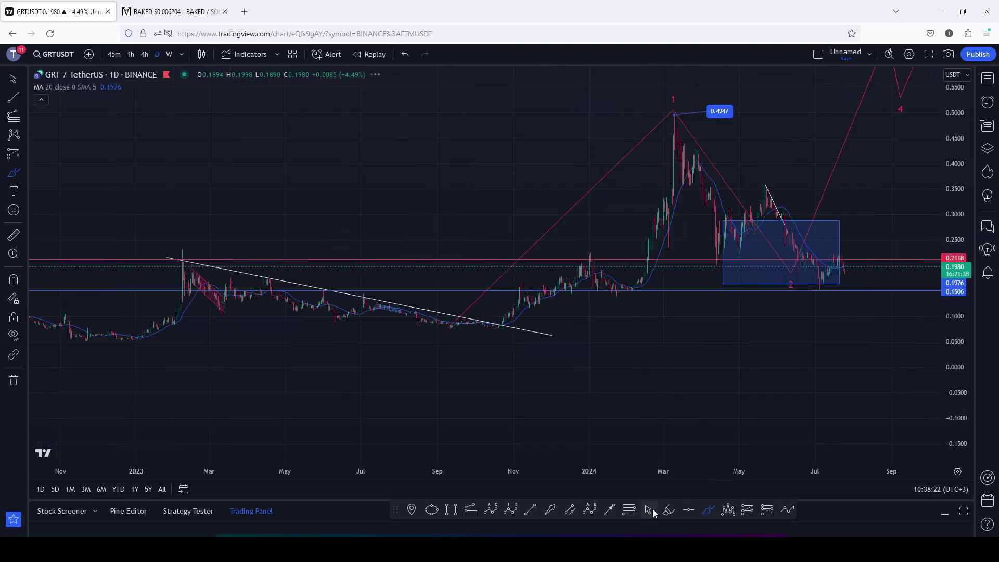
pyautogui.moveTo(780, 363); pyautogui.dragTo(739, 390)
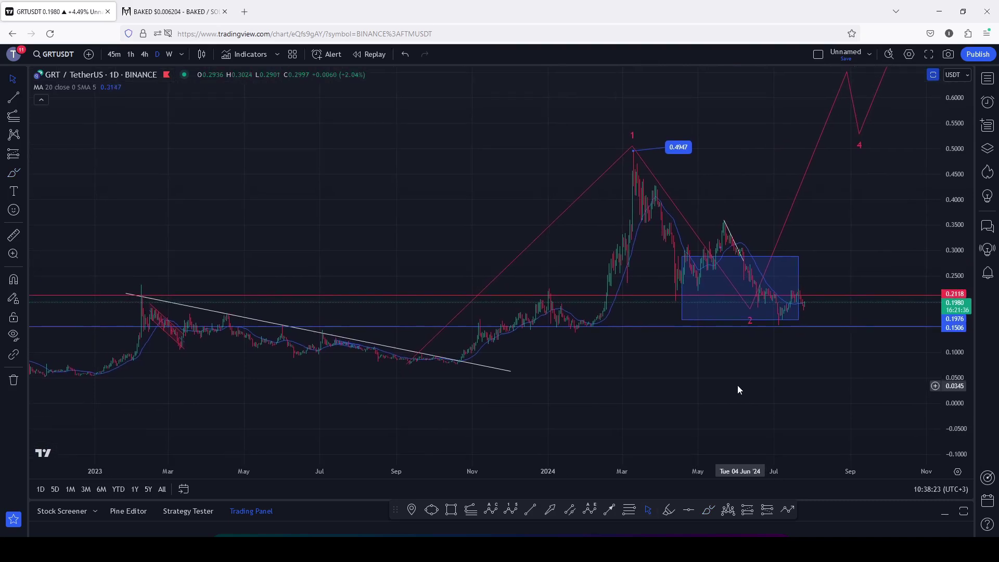
pyautogui.scroll(2, 739, 391)
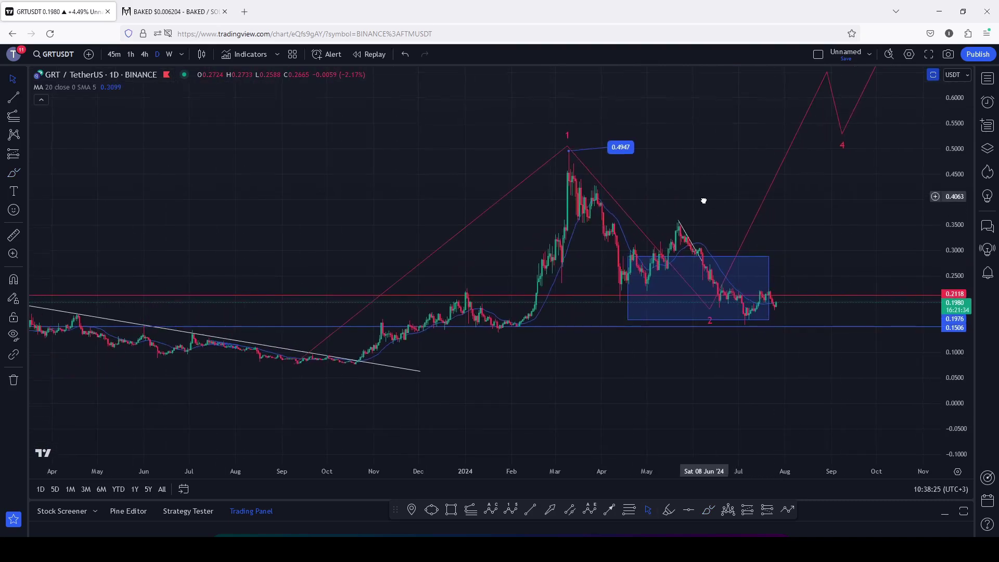
pyautogui.moveTo(705, 202); pyautogui.dragTo(704, 211)
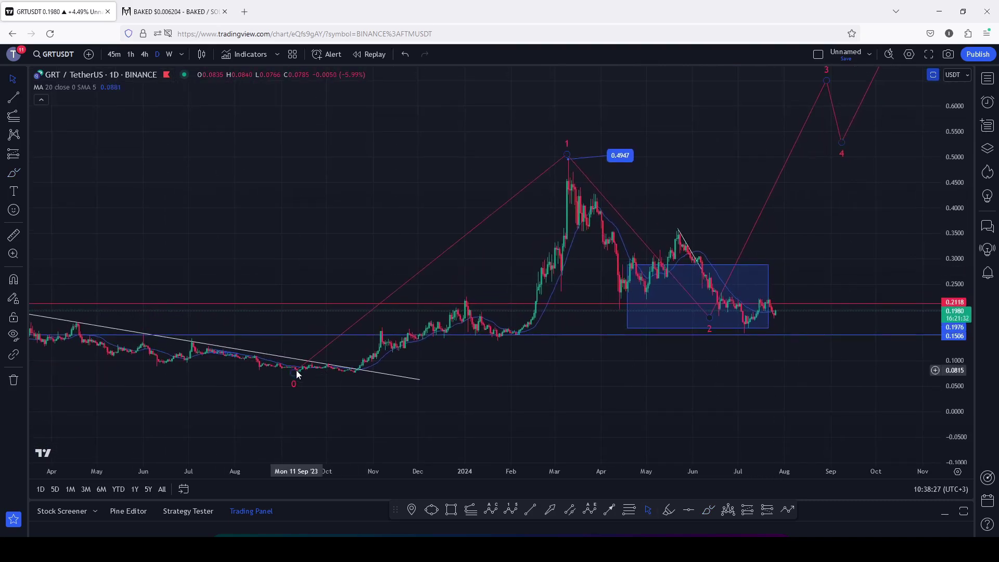
# Sketch and clear freehand marks around the September 2023 lows and wave peaks, then pick Fib Retracement.
pyautogui.click(708, 510)
pyautogui.moveTo(305, 345)
pyautogui.mouseDown()
pyautogui.moveTo(279, 358)
pyautogui.moveTo(316, 394)
pyautogui.mouseUp()
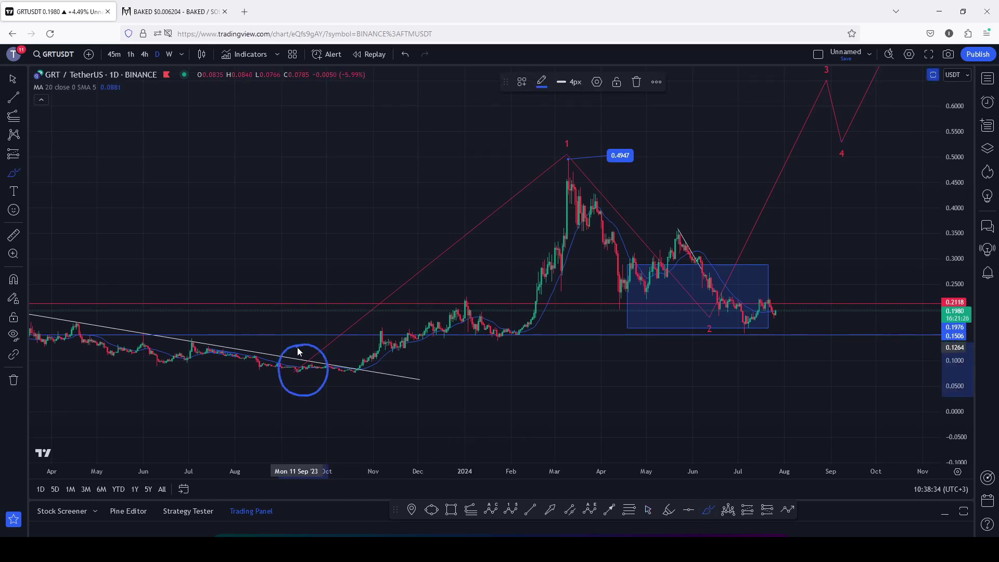
pyautogui.moveTo(303, 345); pyautogui.dragTo(503, 239)
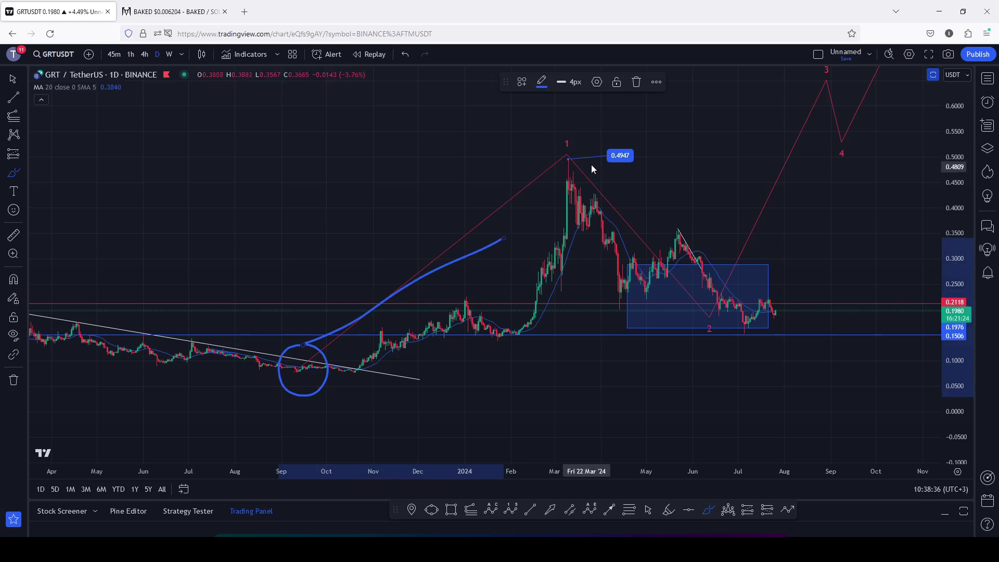
pyautogui.moveTo(575, 121)
pyautogui.mouseDown()
pyautogui.moveTo(534, 147)
pyautogui.moveTo(535, 164)
pyautogui.moveTo(565, 182)
pyautogui.moveTo(608, 184)
pyautogui.moveTo(634, 163)
pyautogui.moveTo(580, 126)
pyautogui.mouseUp()
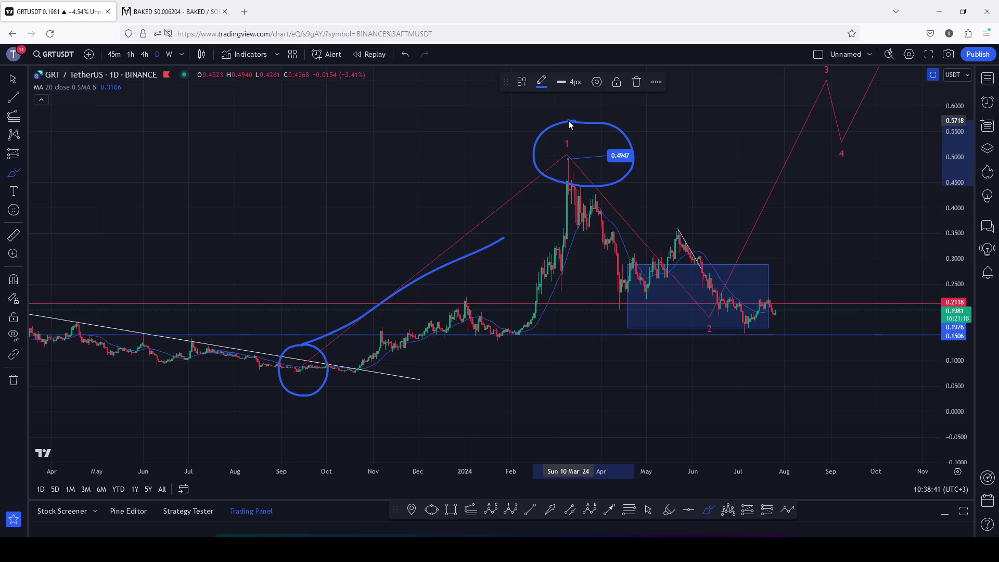
pyautogui.click(408, 55)
pyautogui.click(408, 55)
pyautogui.click(408, 55)
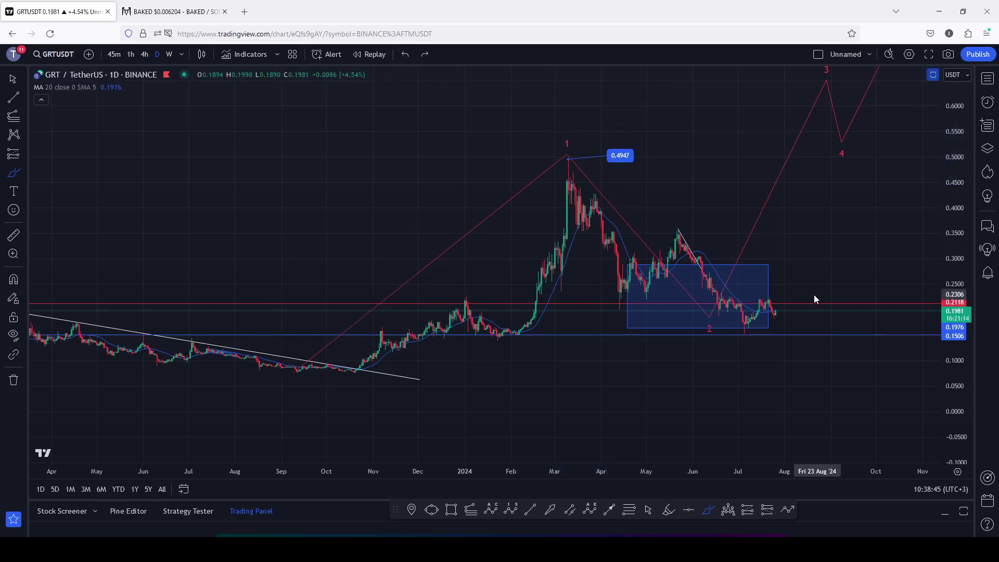
pyautogui.moveTo(730, 281)
pyautogui.mouseDown()
pyautogui.moveTo(701, 281)
pyautogui.moveTo(680, 309)
pyautogui.moveTo(695, 341)
pyautogui.moveTo(741, 328)
pyautogui.moveTo(727, 286)
pyautogui.mouseUp()
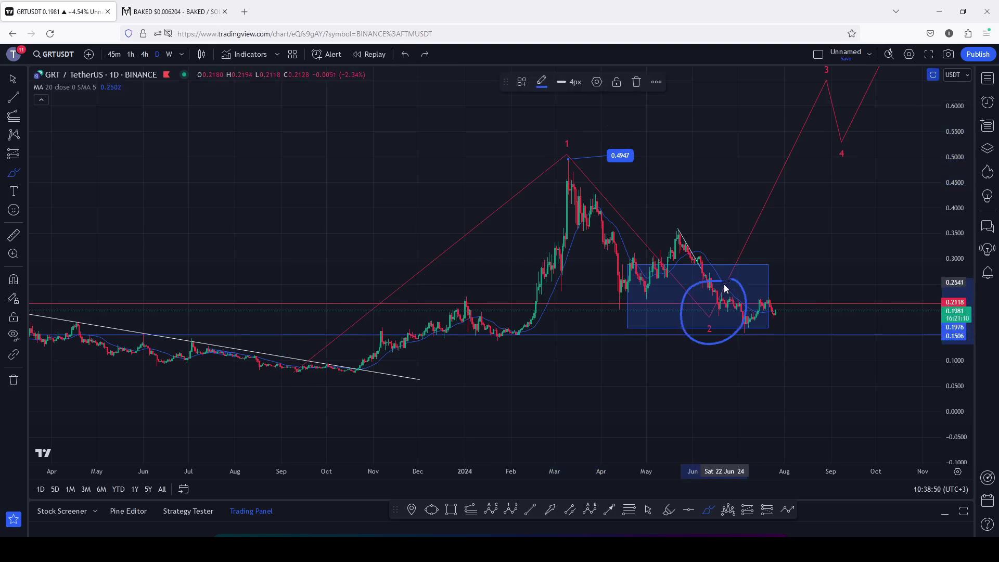
pyautogui.click(635, 83)
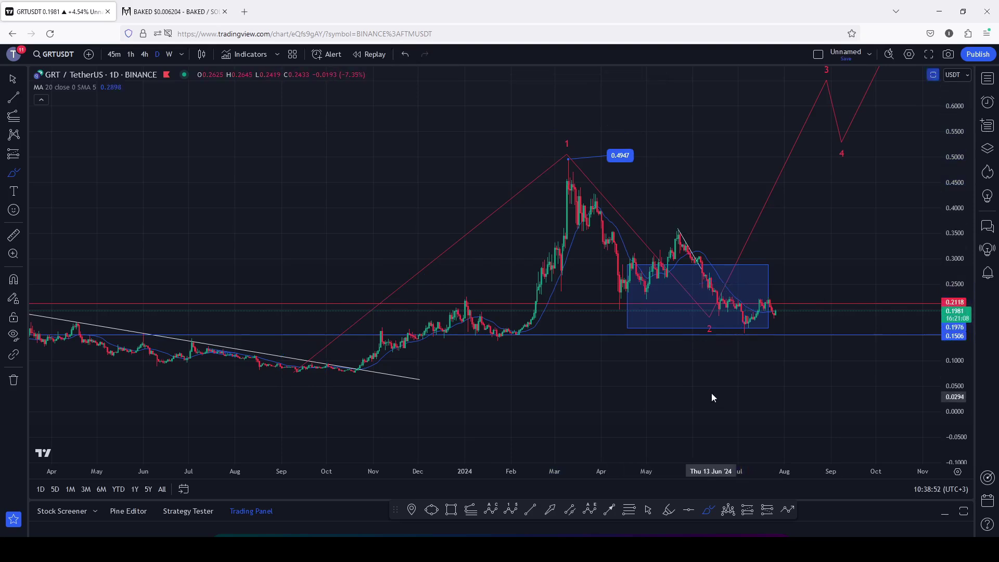
pyautogui.click(629, 511)
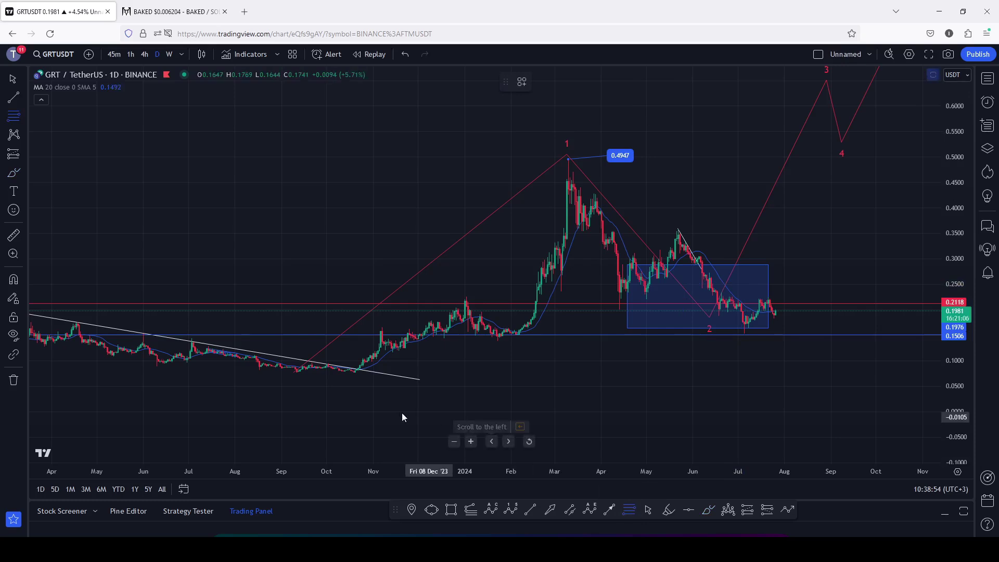
# Draw the Fib retracement from the September 2023 low to the wave 1 peak.
pyautogui.click(296, 372)
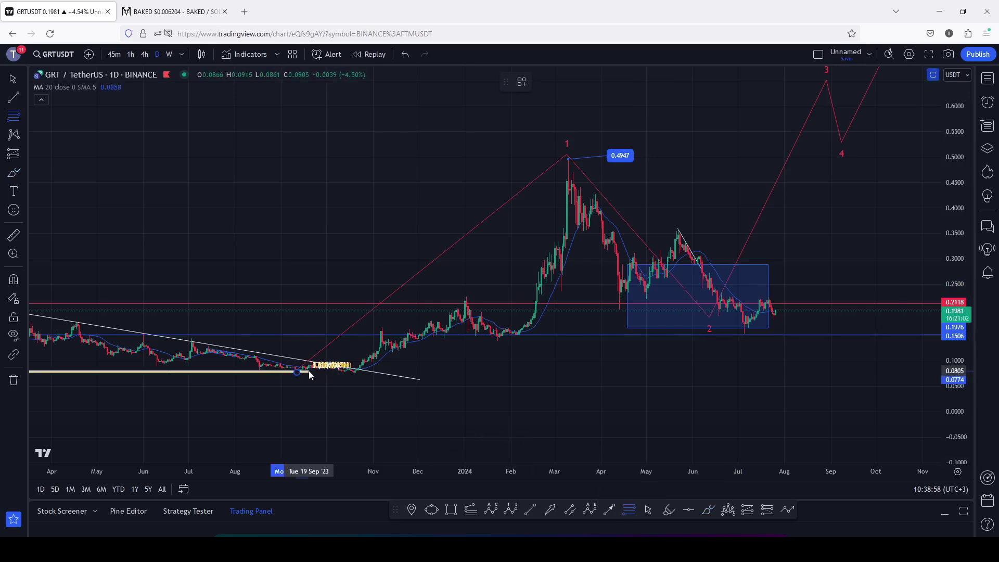
pyautogui.click(748, 158)
pyautogui.hscroll(3, 869, 247)
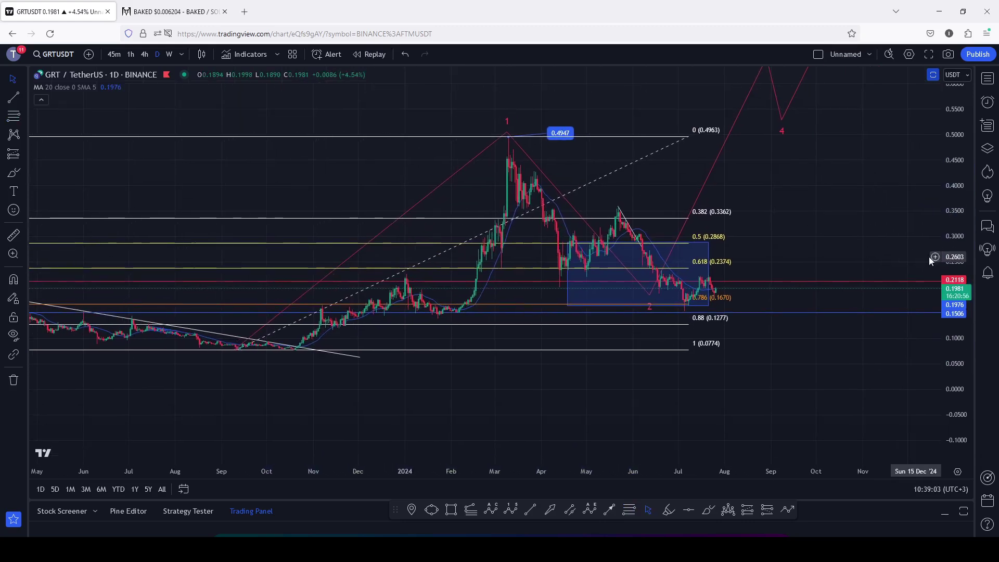
pyautogui.moveTo(960, 289); pyautogui.dragTo(960, 297)
# Resize the blue zone box, setting its bottom at 0.786 and widening it past mid-July.
pyautogui.moveTo(707, 277); pyautogui.dragTo(682, 277)
pyautogui.moveTo(625, 316); pyautogui.dragTo(622, 266)
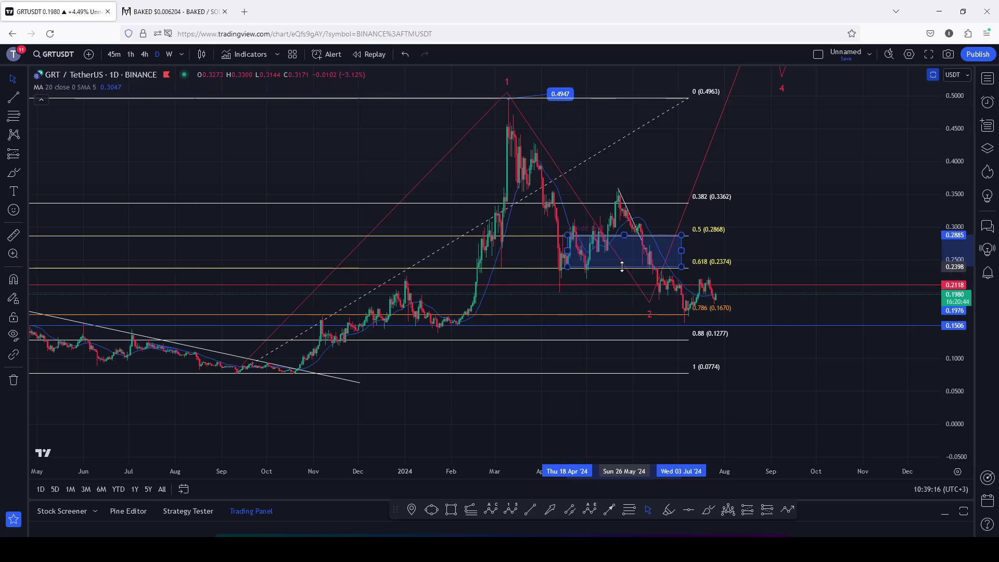
pyautogui.moveTo(622, 267)
pyautogui.mouseDown()
pyautogui.moveTo(624, 322)
pyautogui.moveTo(626, 314)
pyautogui.mouseUp()
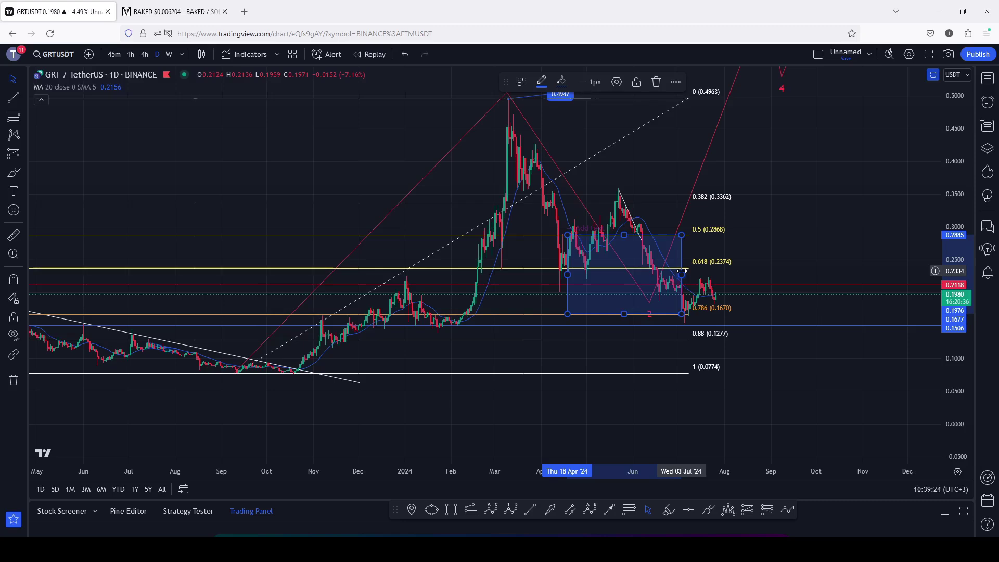
pyautogui.moveTo(681, 270); pyautogui.dragTo(703, 273)
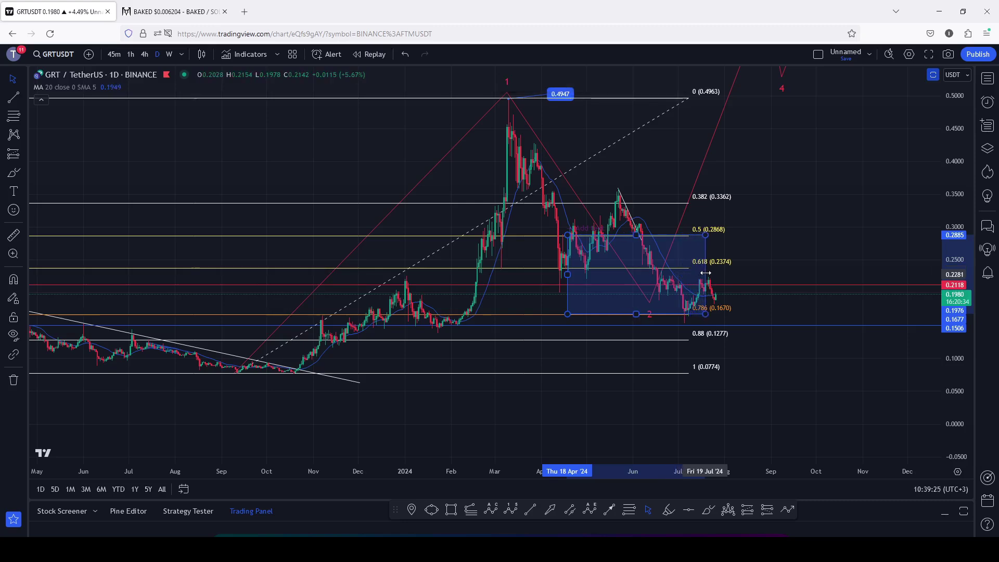
pyautogui.moveTo(790, 240); pyautogui.dragTo(783, 250)
pyautogui.moveTo(701, 289); pyautogui.dragTo(724, 289)
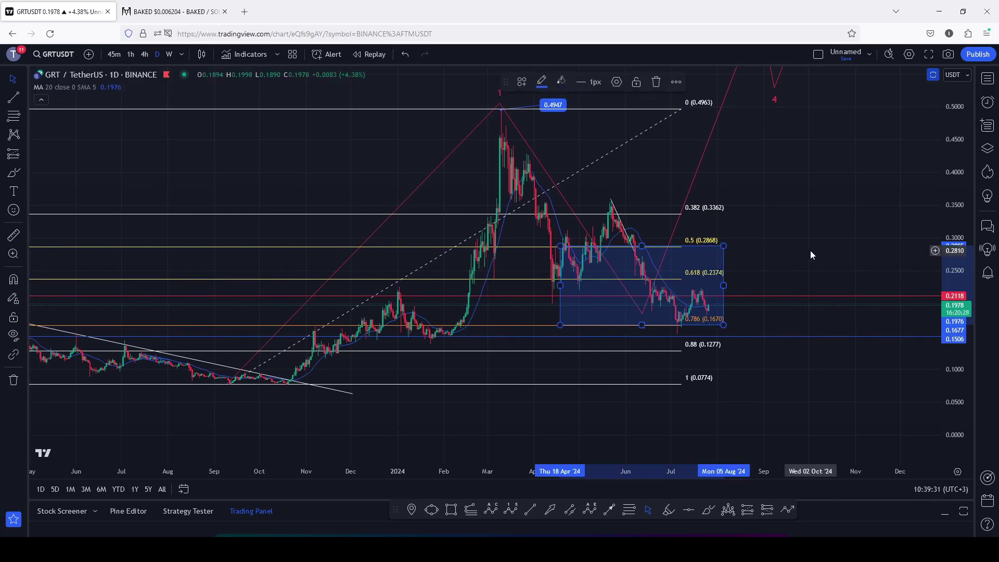
pyautogui.moveTo(810, 251); pyautogui.dragTo(797, 265)
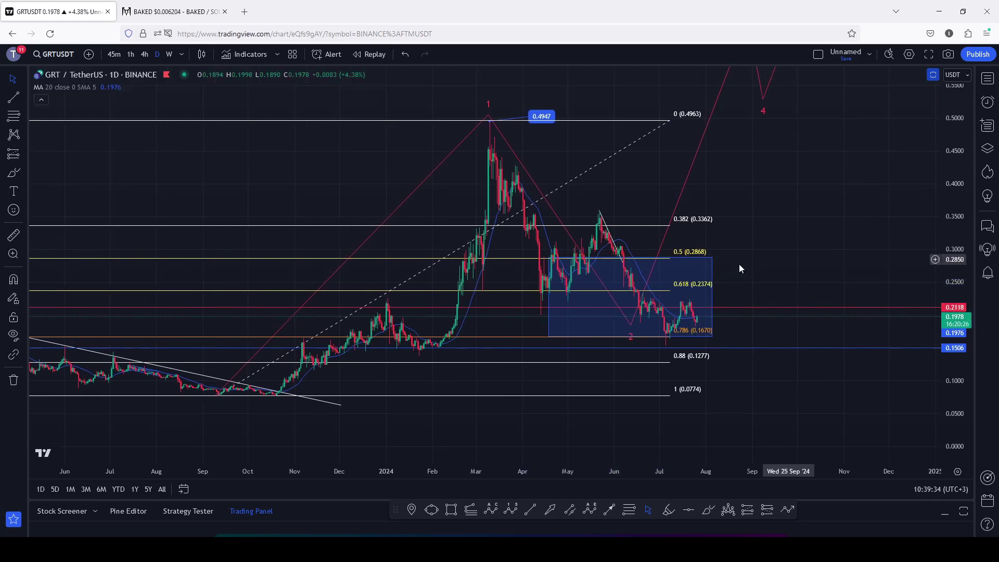
# Move wave point 2 down onto the June low and delete the Fib retracement.
pyautogui.moveTo(631, 324); pyautogui.dragTo(641, 339)
pyautogui.click(670, 120)
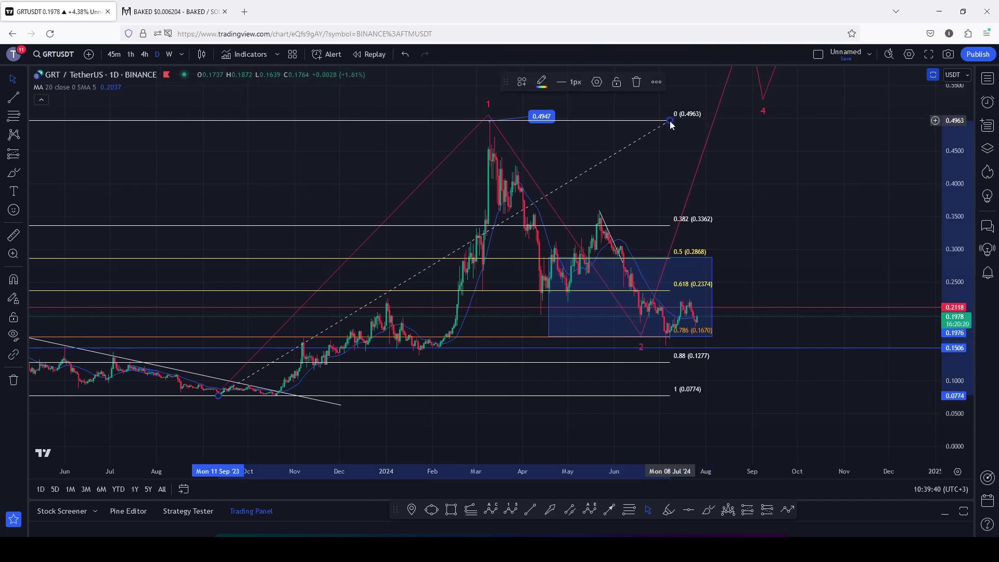
pyautogui.click(635, 82)
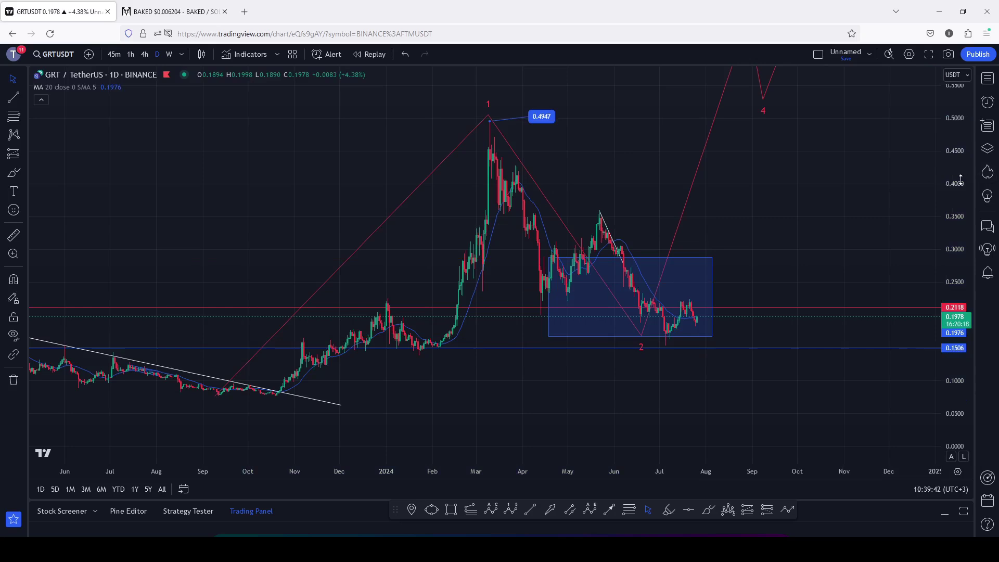
# Compress the price scale and shift the view to show the whole Elliott wave.
pyautogui.moveTo(961, 180); pyautogui.dragTo(960, 213)
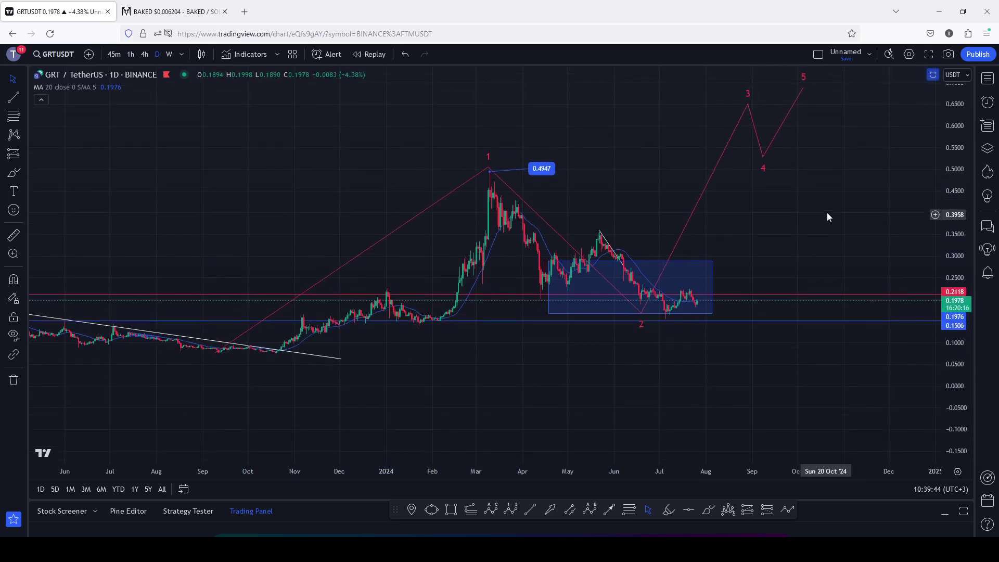
pyautogui.moveTo(828, 217); pyautogui.dragTo(831, 251)
pyautogui.click(788, 151)
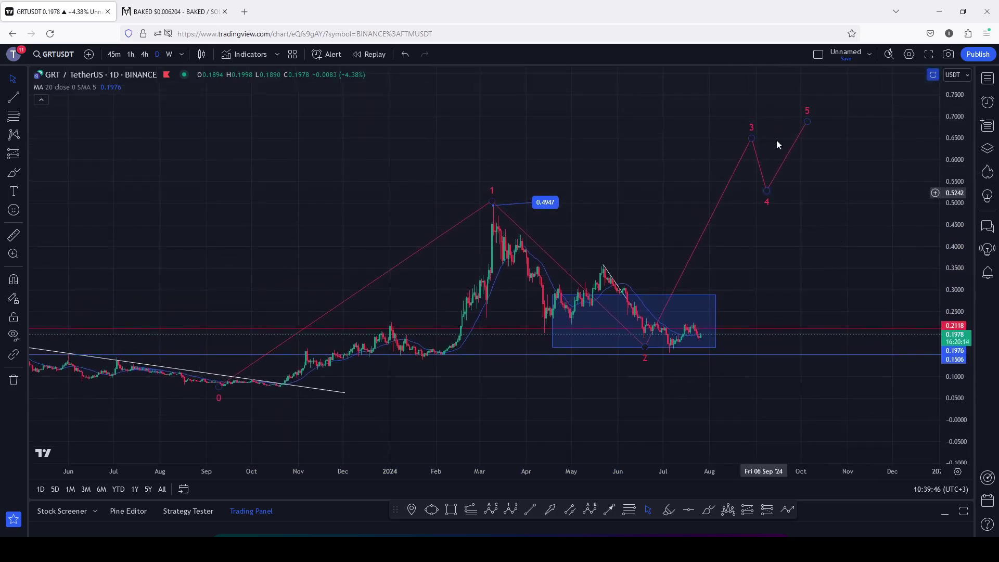
pyautogui.click(617, 237)
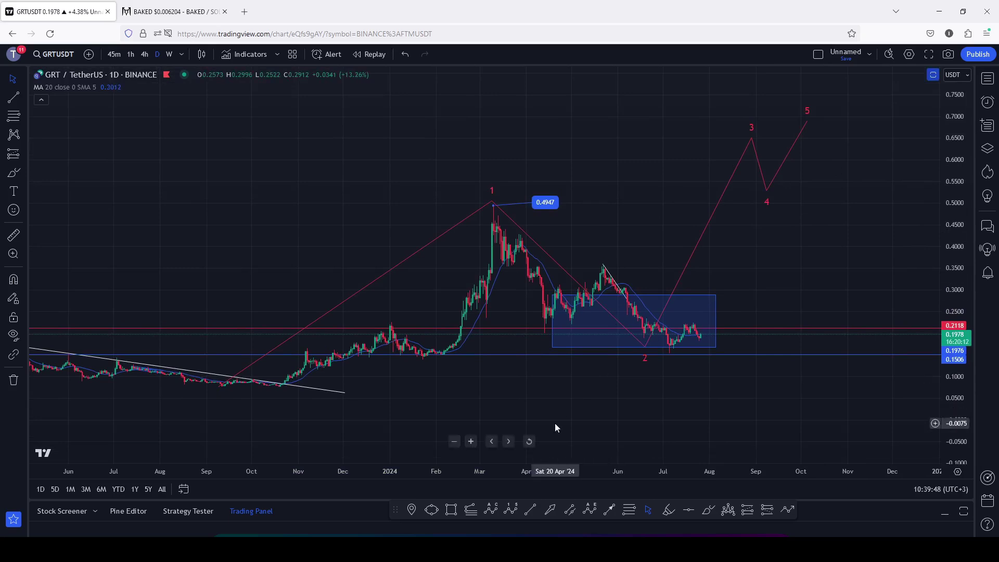
# Draw a trend-based Fib extension from the Sep 2023 low through the March peak to near 0.15.
pyautogui.click(472, 511)
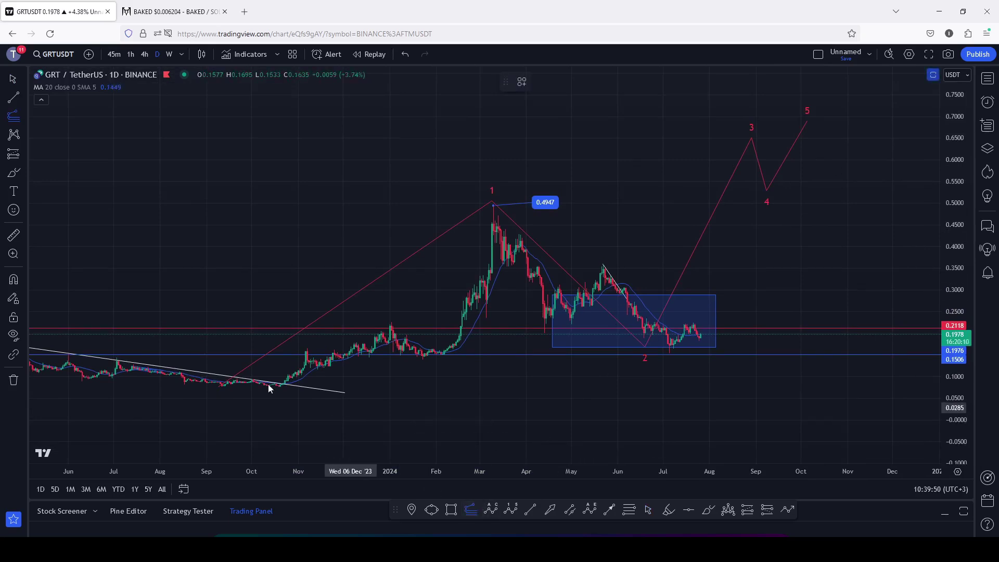
pyautogui.click(223, 386)
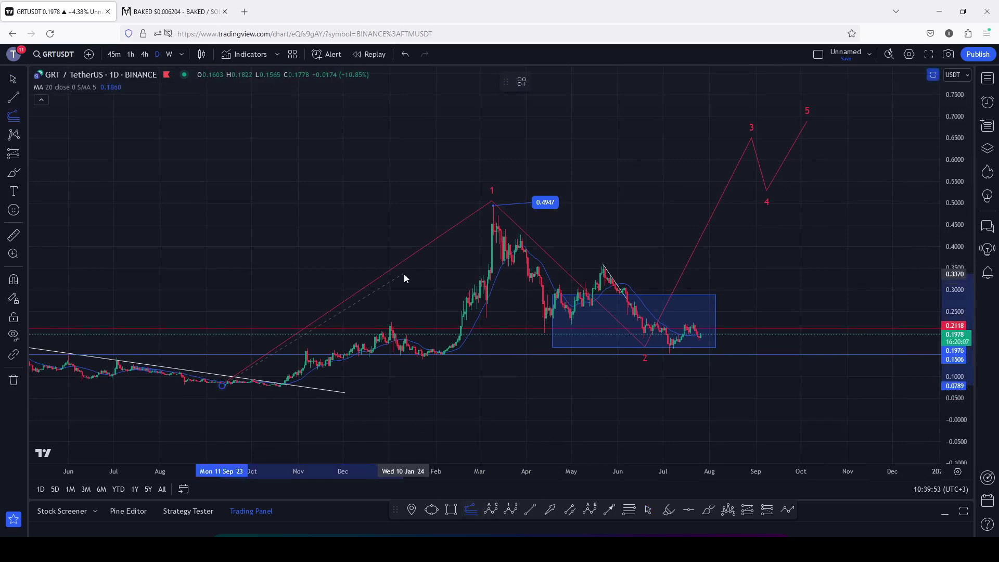
pyautogui.click(494, 204)
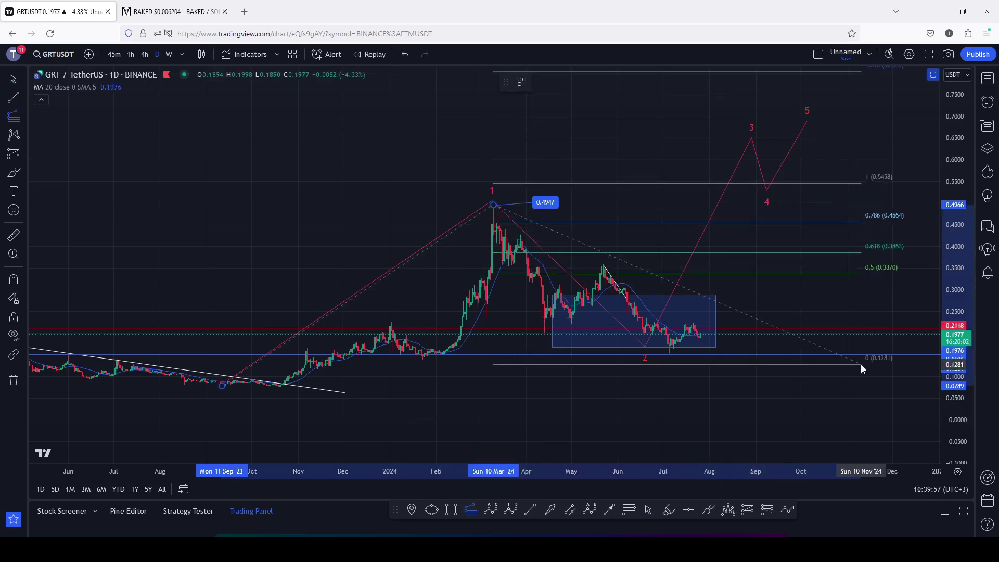
pyautogui.click(887, 354)
# Raise wave point 3 to 1.618, move point 4 near 0.59 in late September, lift point 5 near 0.93.
pyautogui.moveTo(950, 123); pyautogui.dragTo(916, 219)
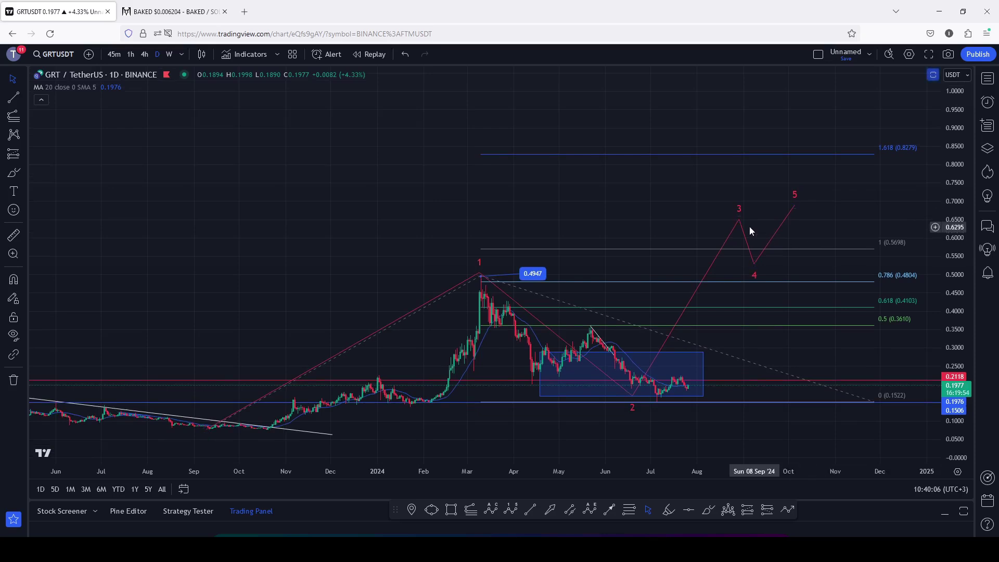
pyautogui.moveTo(739, 219); pyautogui.dragTo(750, 156)
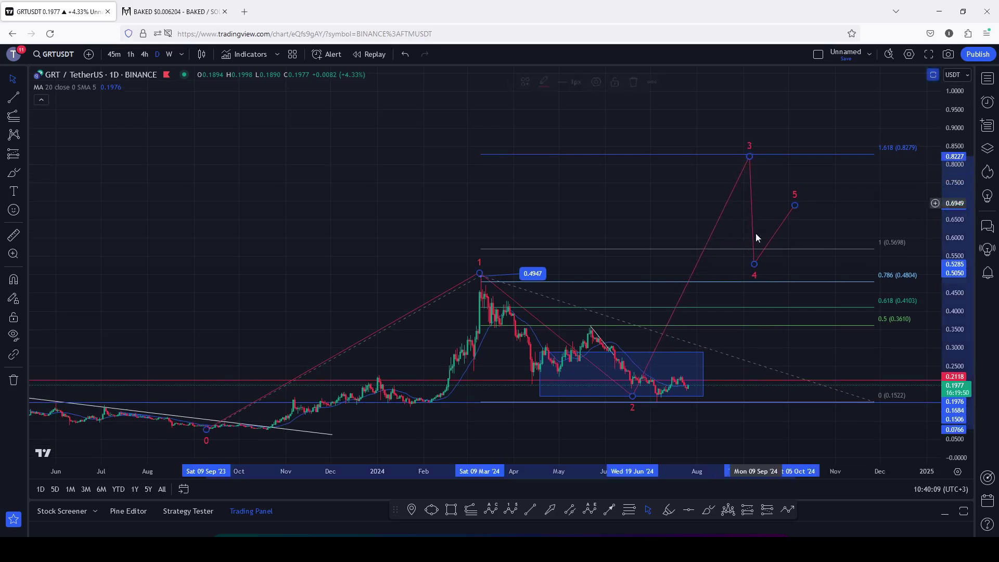
pyautogui.moveTo(753, 264); pyautogui.dragTo(773, 243)
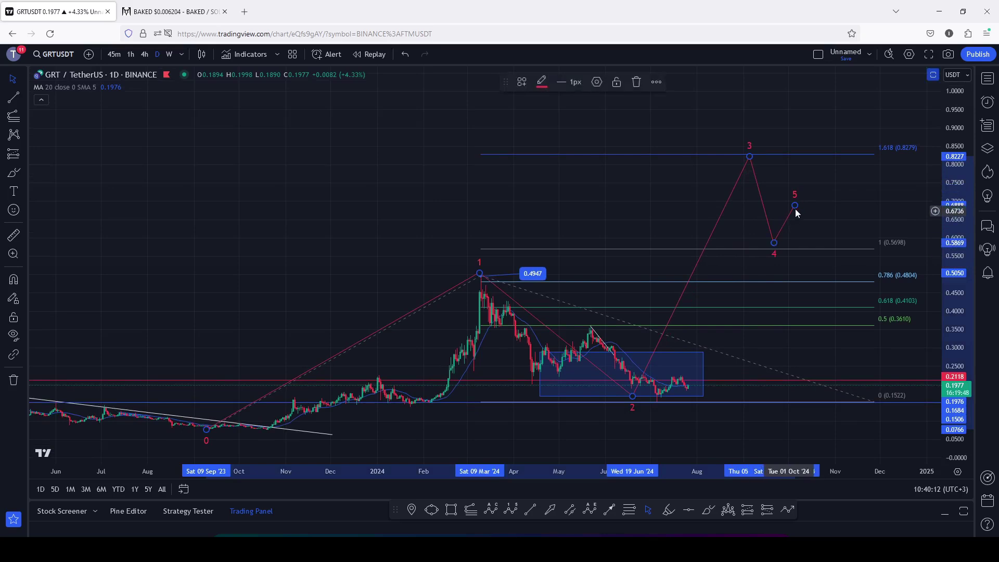
pyautogui.moveTo(795, 207); pyautogui.dragTo(851, 118)
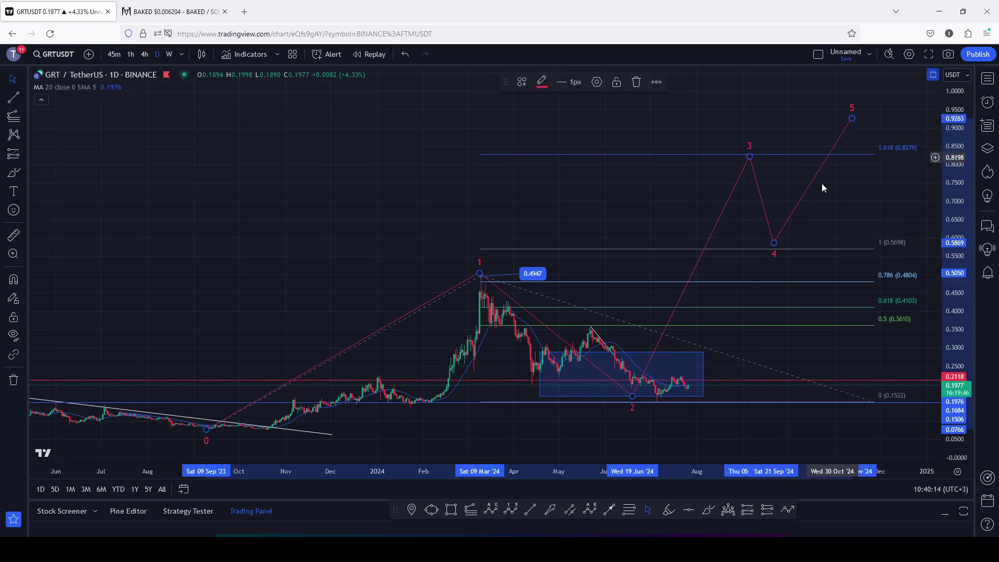
pyautogui.moveTo(775, 246); pyautogui.dragTo(787, 246)
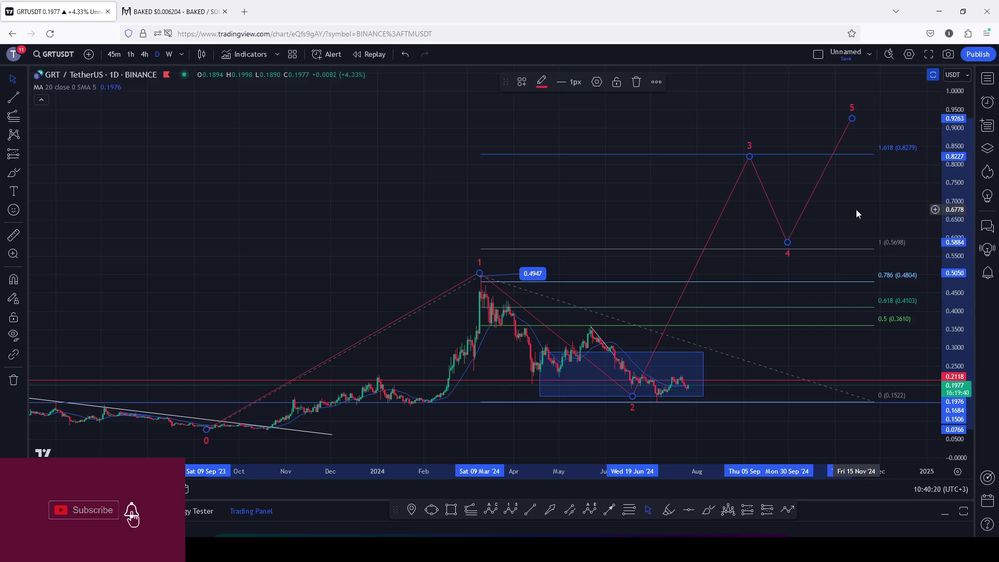
# Delete the Fib extension and switch the chart to 1-hour candles.
pyautogui.click(873, 402)
pyautogui.click(636, 82)
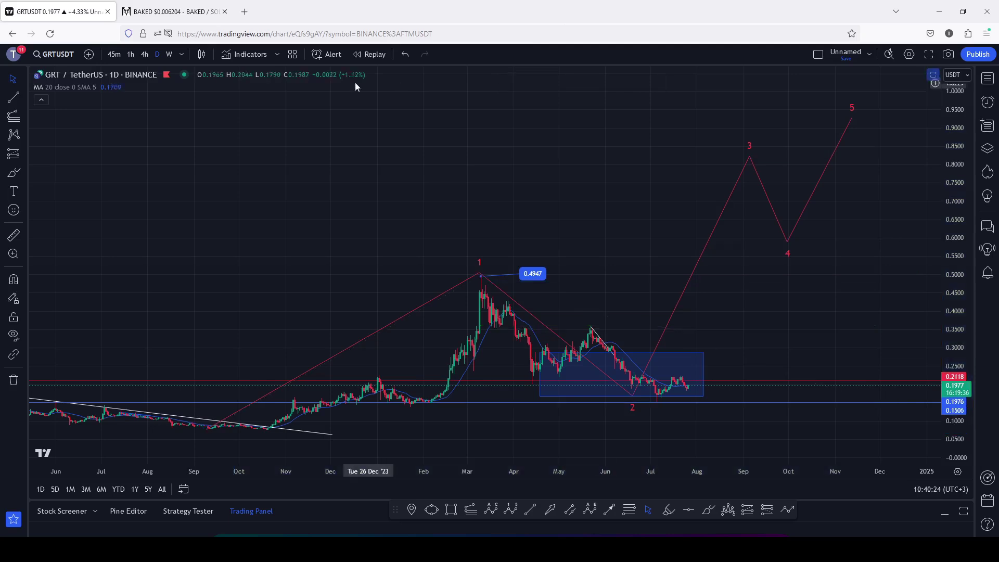
pyautogui.click(134, 55)
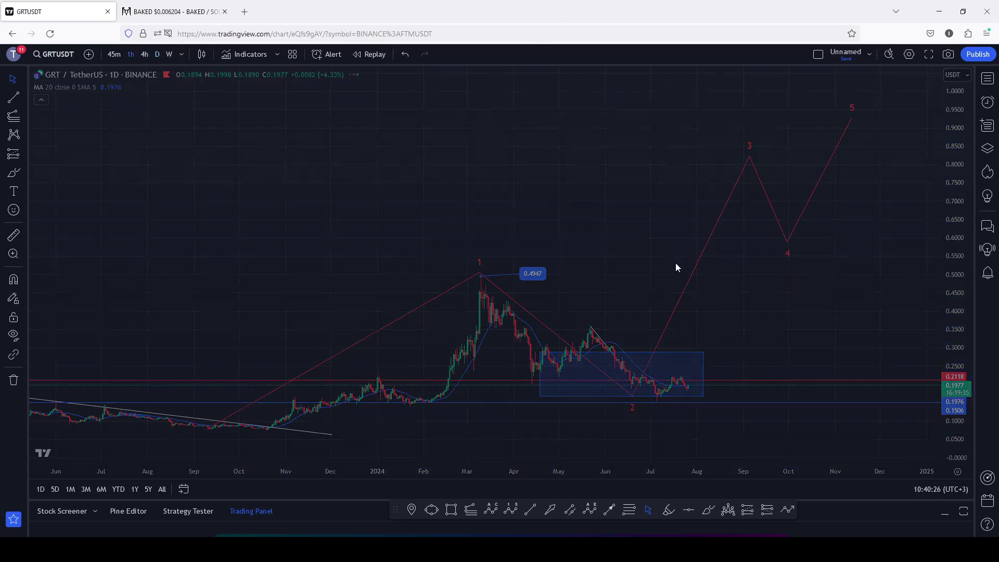
# Frame the wave on the 1h chart, pull the blue zone's right end left, and nudge point 4 down-right.
pyautogui.moveTo(745, 331); pyautogui.dragTo(905, 172)
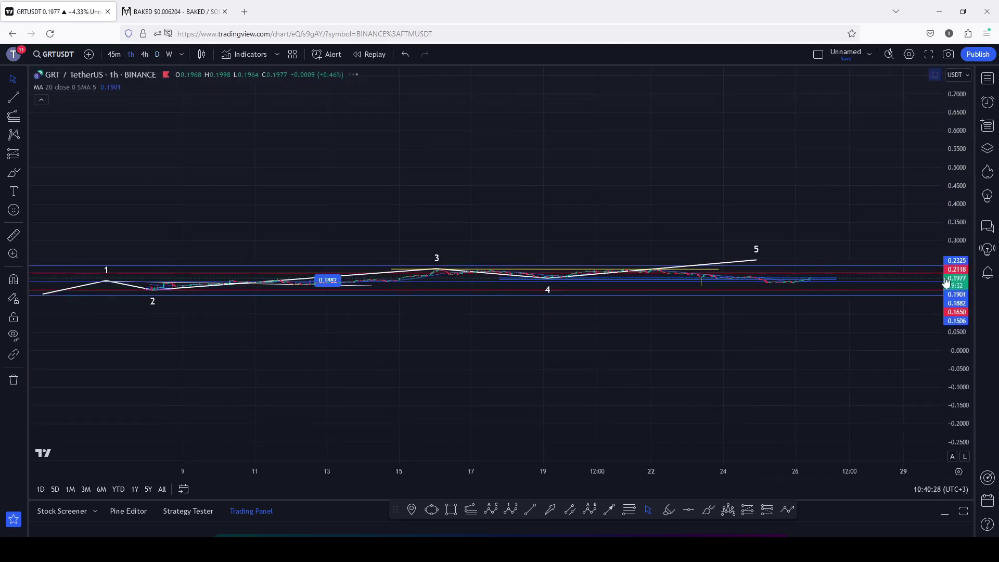
pyautogui.scroll(5, 962, 278)
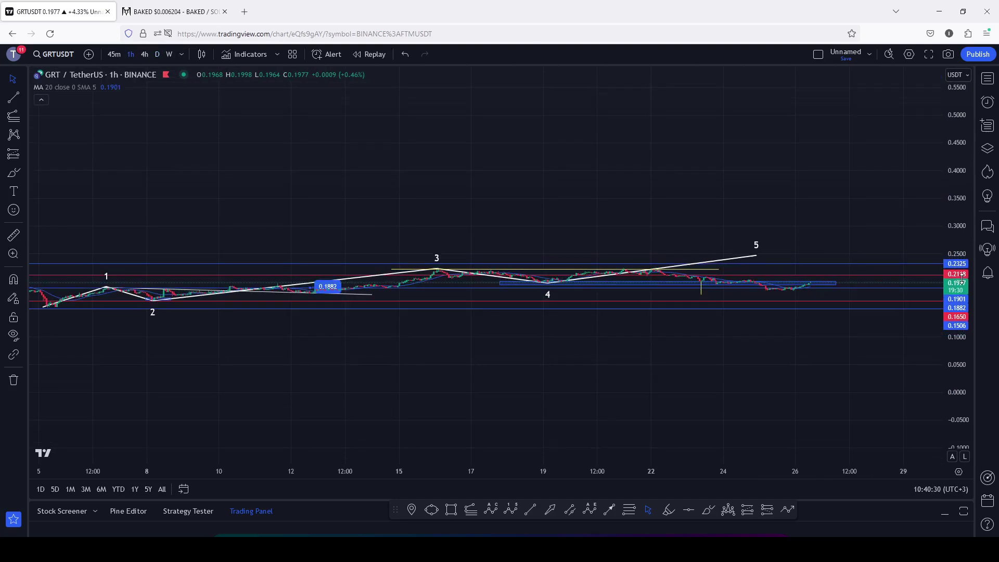
pyautogui.scroll(5, 963, 278)
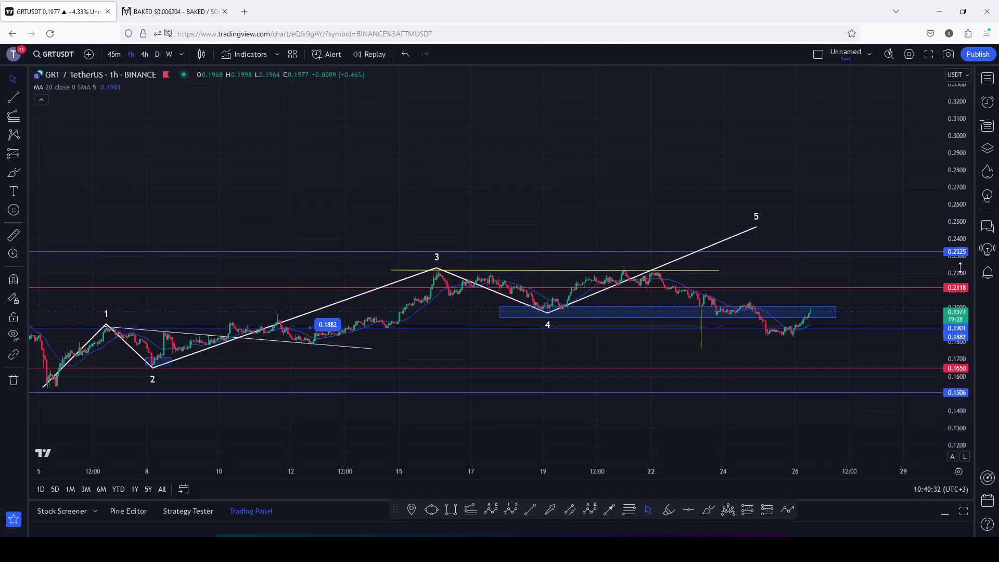
pyautogui.moveTo(560, 383); pyautogui.dragTo(630, 346)
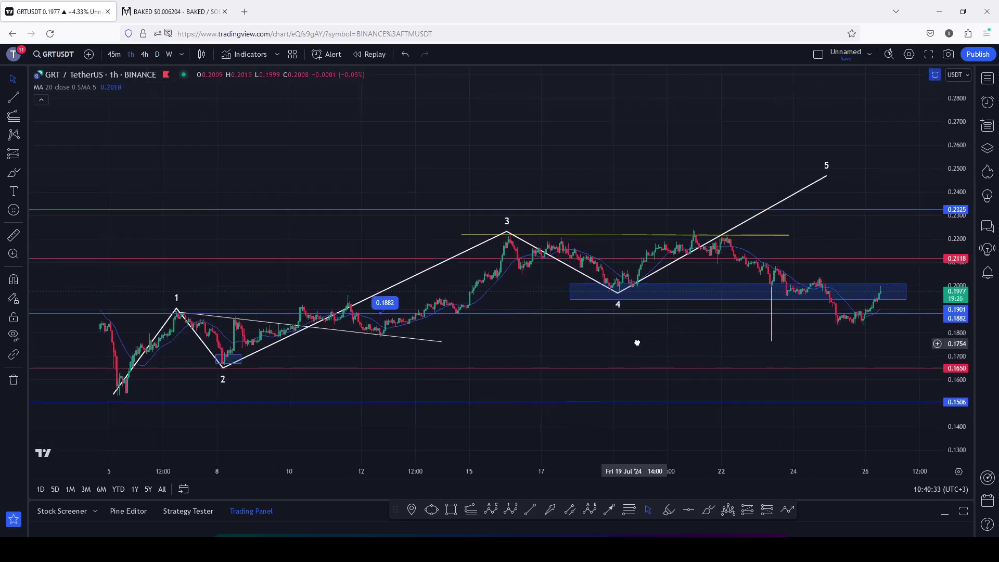
pyautogui.scroll(-3, 629, 333)
pyautogui.scroll(1, 641, 340)
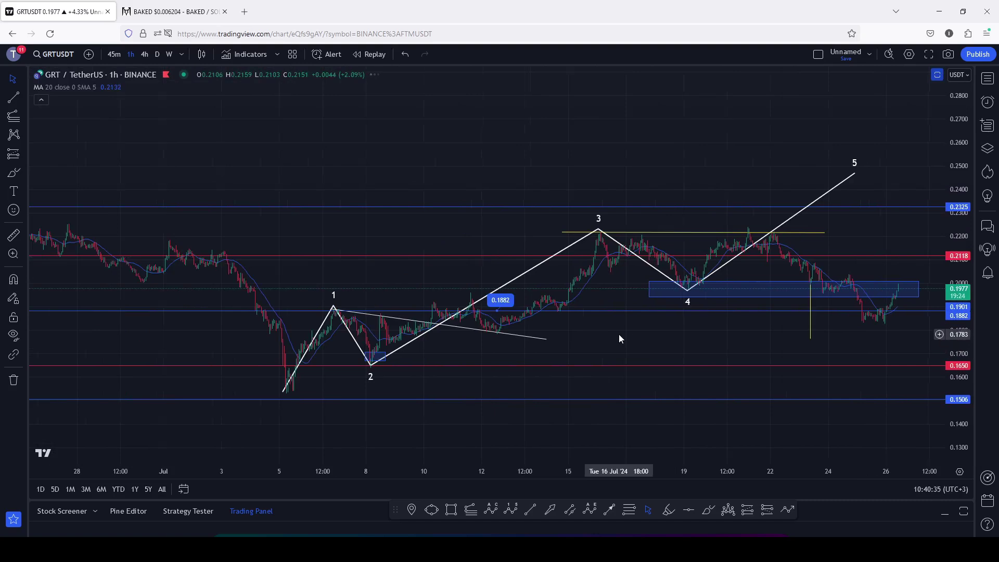
pyautogui.scroll(1, 618, 335)
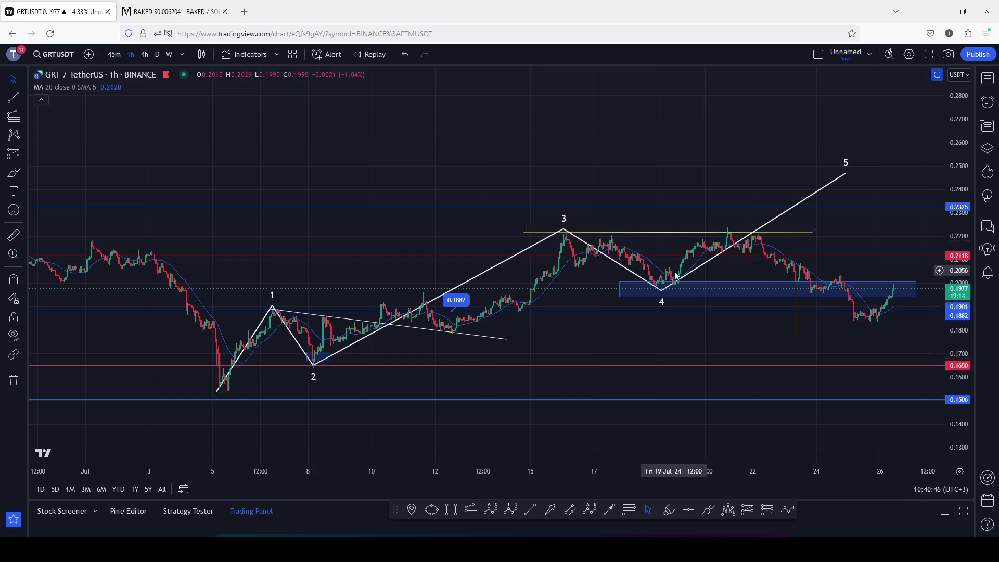
pyautogui.moveTo(709, 341); pyautogui.dragTo(700, 321)
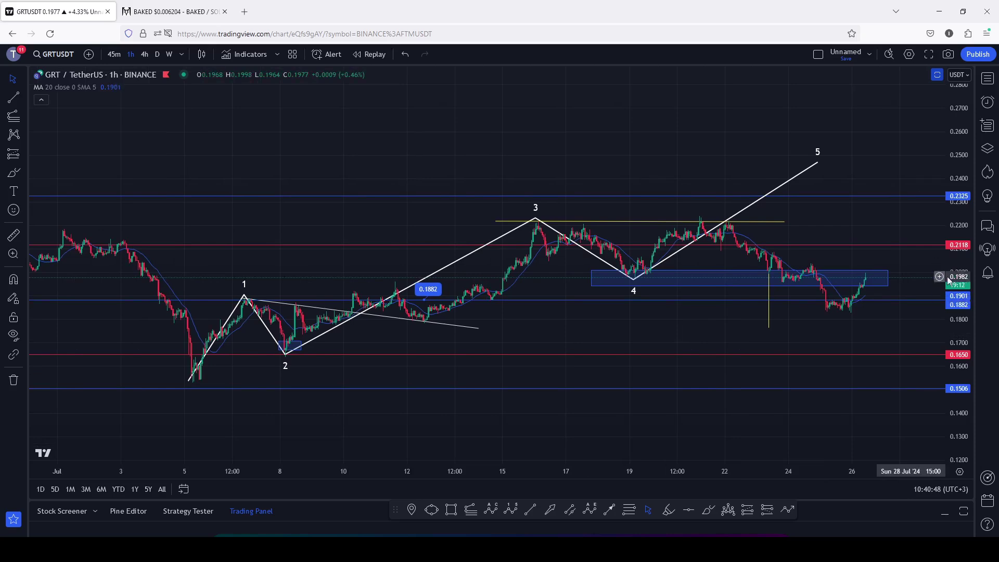
pyautogui.moveTo(965, 284); pyautogui.dragTo(967, 296)
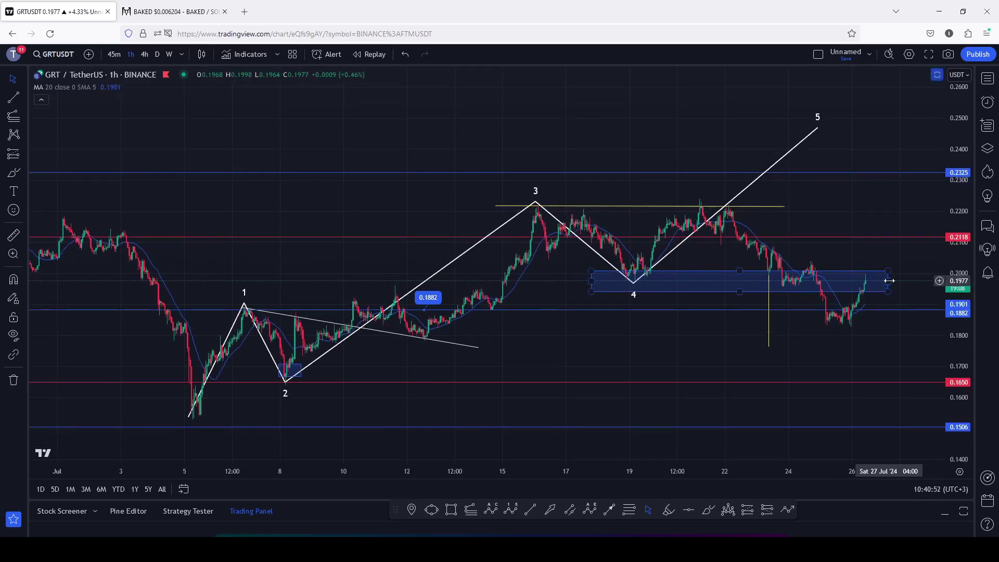
pyautogui.moveTo(890, 281); pyautogui.dragTo(878, 255)
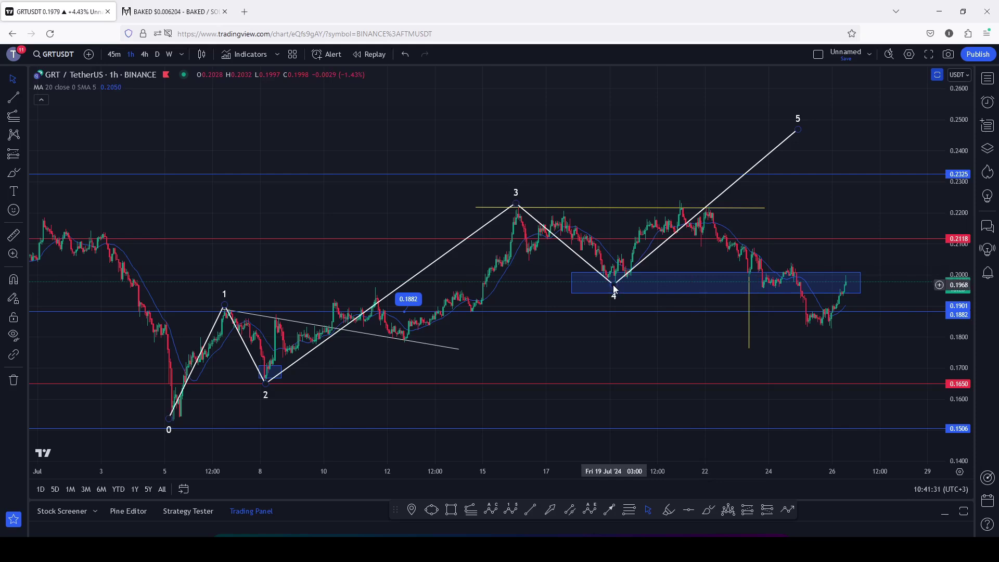
pyautogui.moveTo(614, 289); pyautogui.dragTo(619, 297)
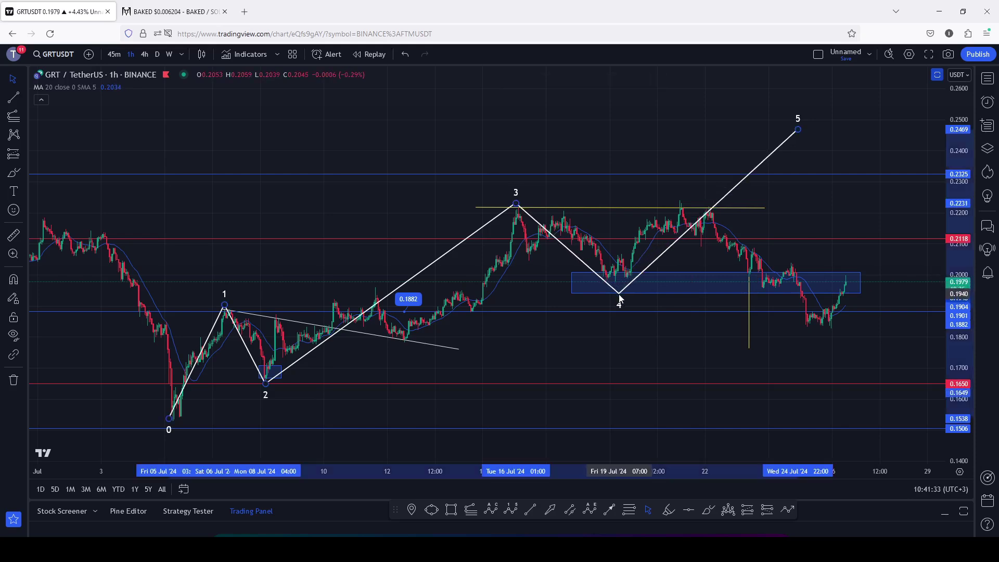
# Add blue text label '1' beside the early-July rise and '2' after the July 8 pullback.
pyautogui.click(631, 86)
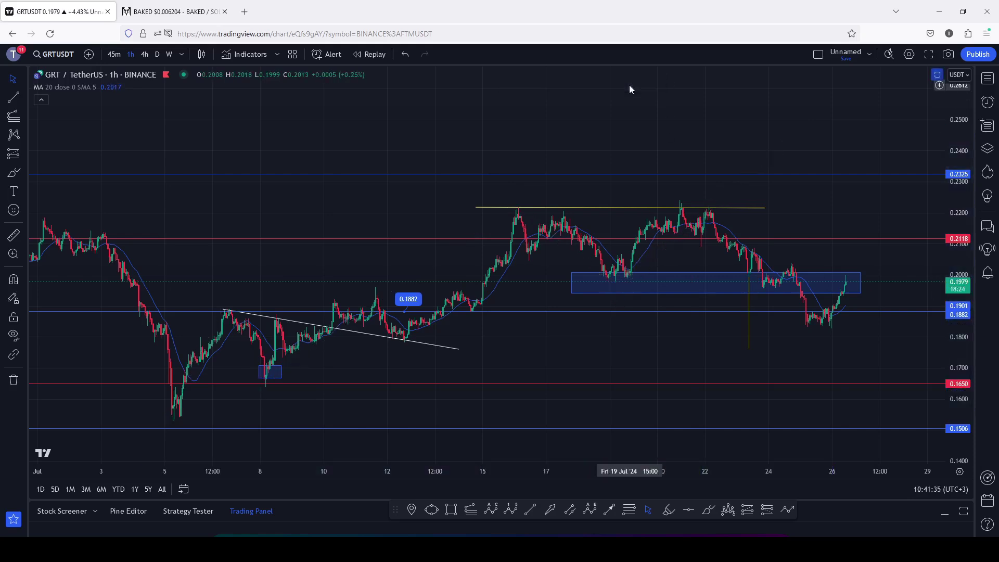
pyautogui.click(14, 191)
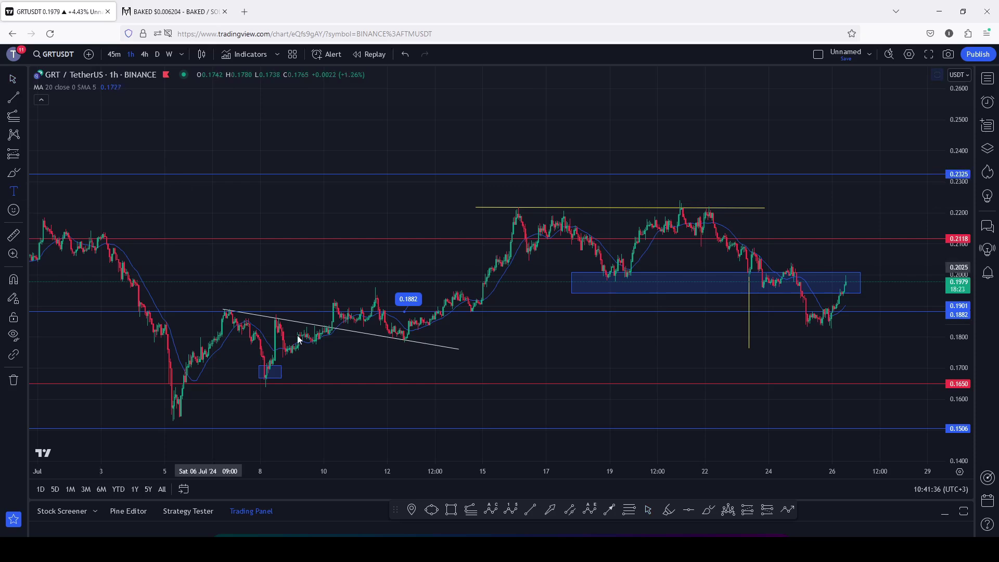
pyautogui.click(190, 328)
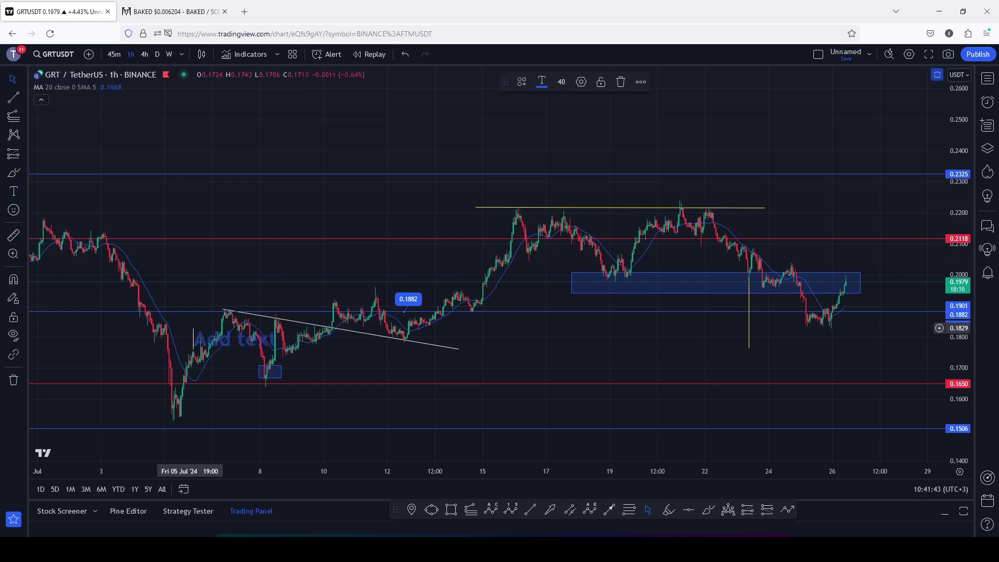
pyautogui.click(14, 191)
pyautogui.click(277, 311)
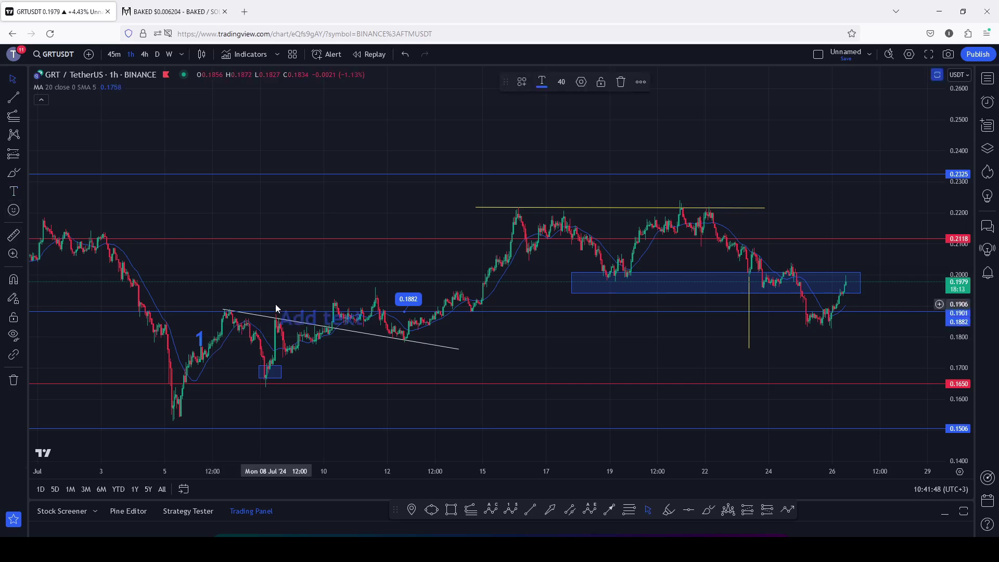
pyautogui.write('2')
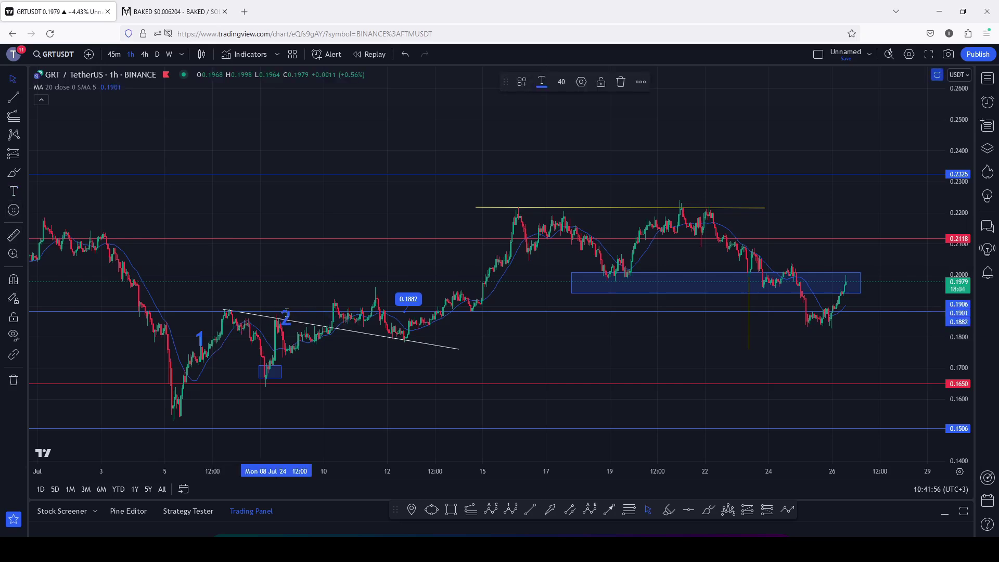
pyautogui.moveTo(316, 292); pyautogui.dragTo(294, 292)
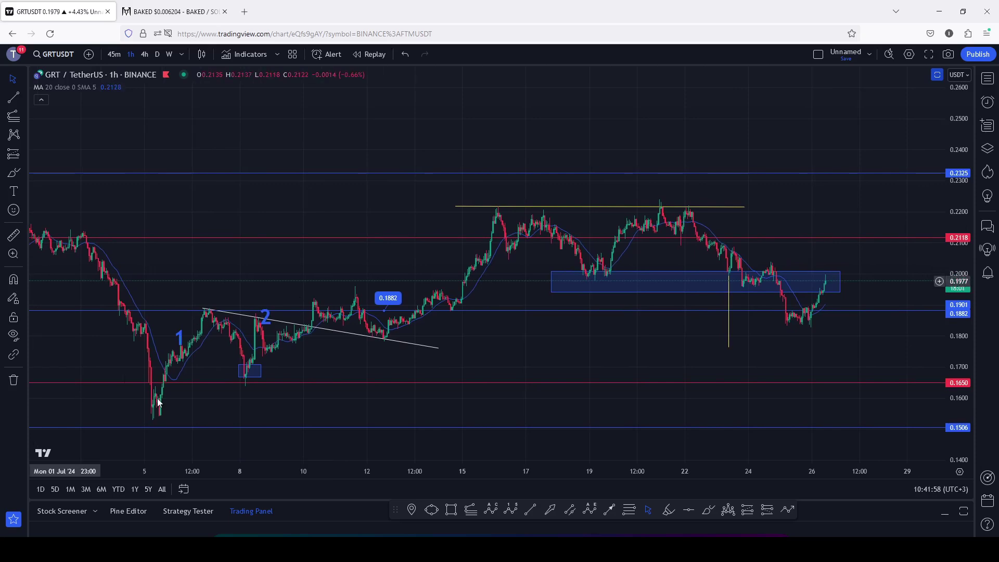
pyautogui.click(512, 508)
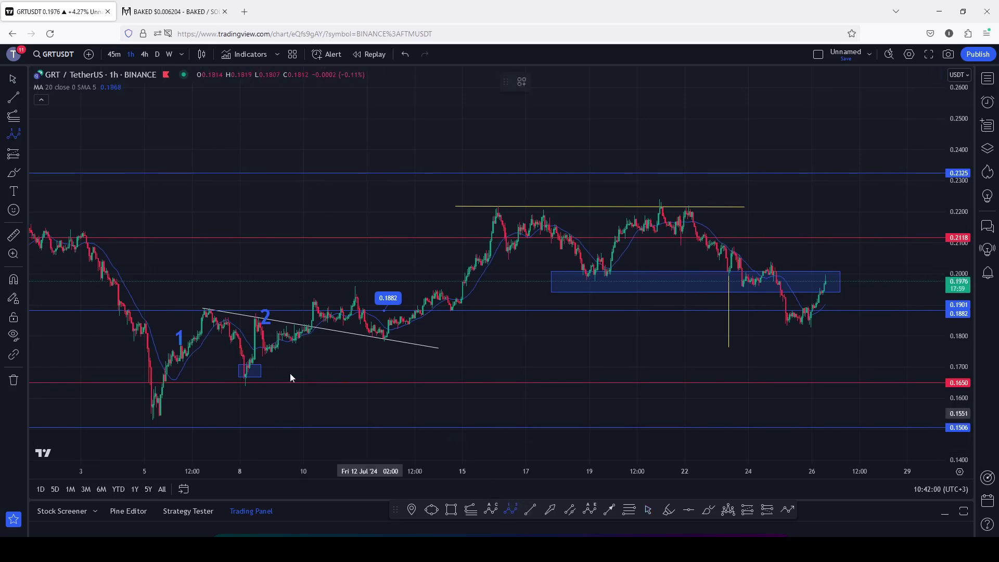
# Set wave points 1 at the July 16 peak, 2 at the July 25 low, and 3–5 above 0.26.
pyautogui.click(495, 202)
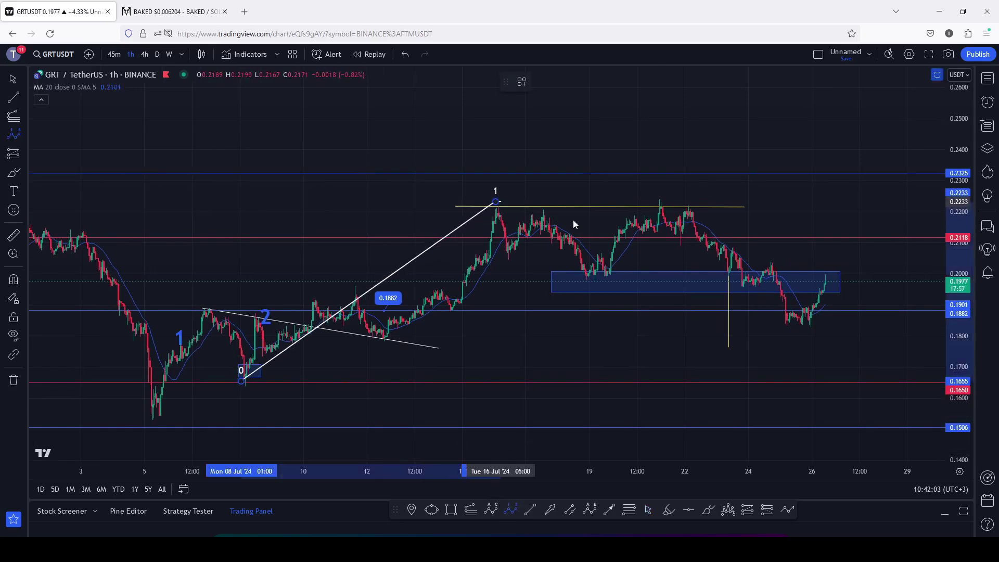
pyautogui.click(787, 327)
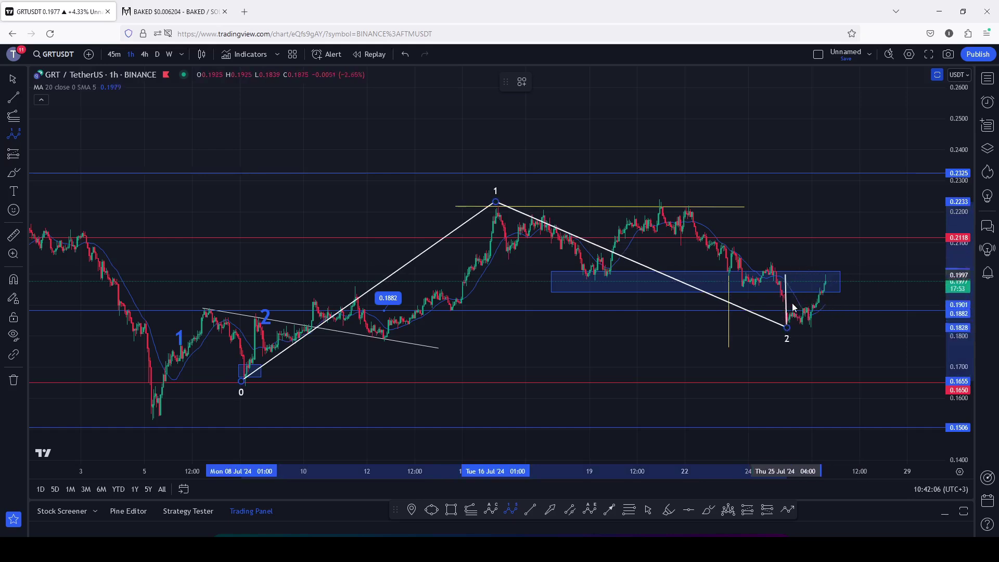
pyautogui.click(878, 86)
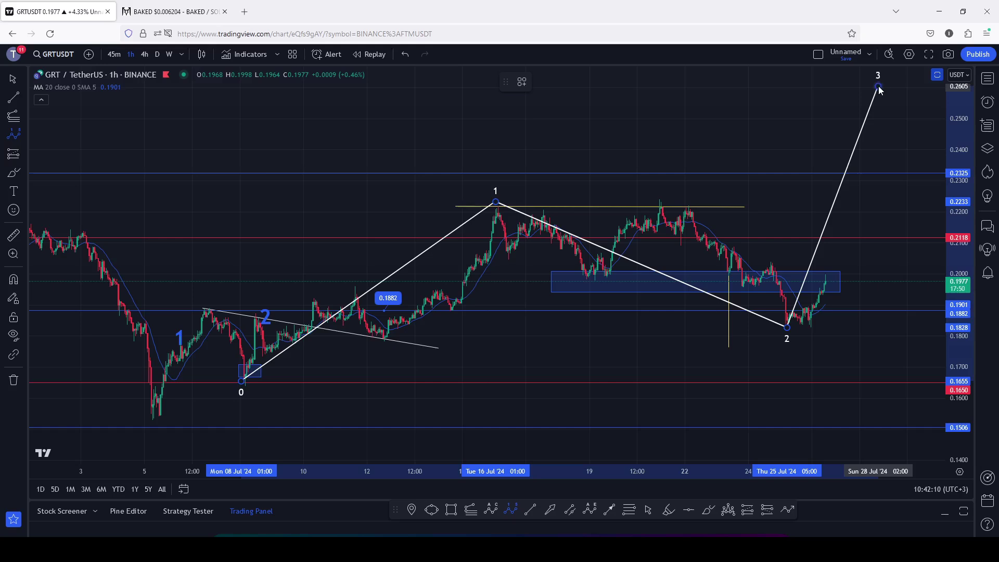
pyautogui.click(895, 117)
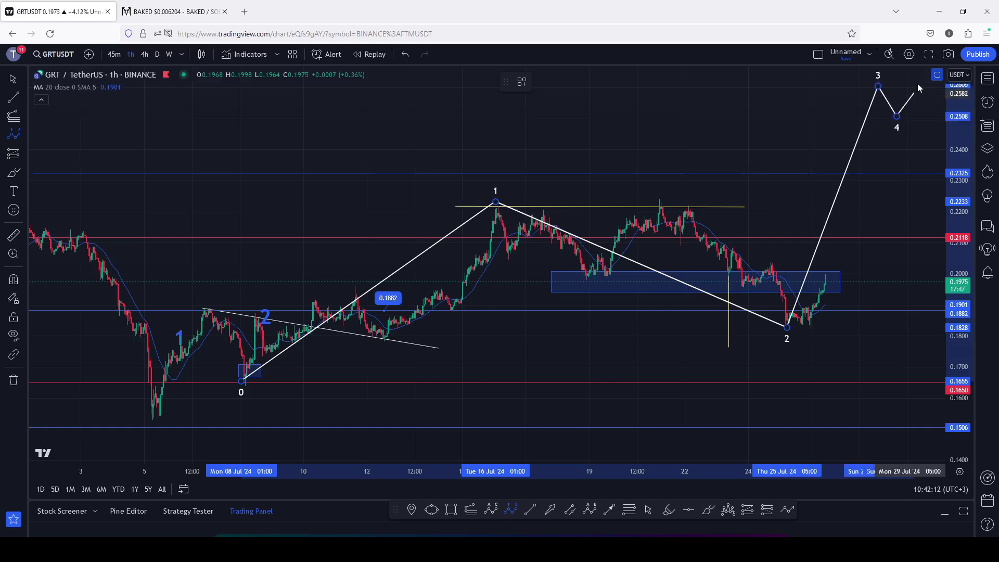
pyautogui.click(920, 77)
pyautogui.moveTo(906, 153); pyautogui.dragTo(856, 151)
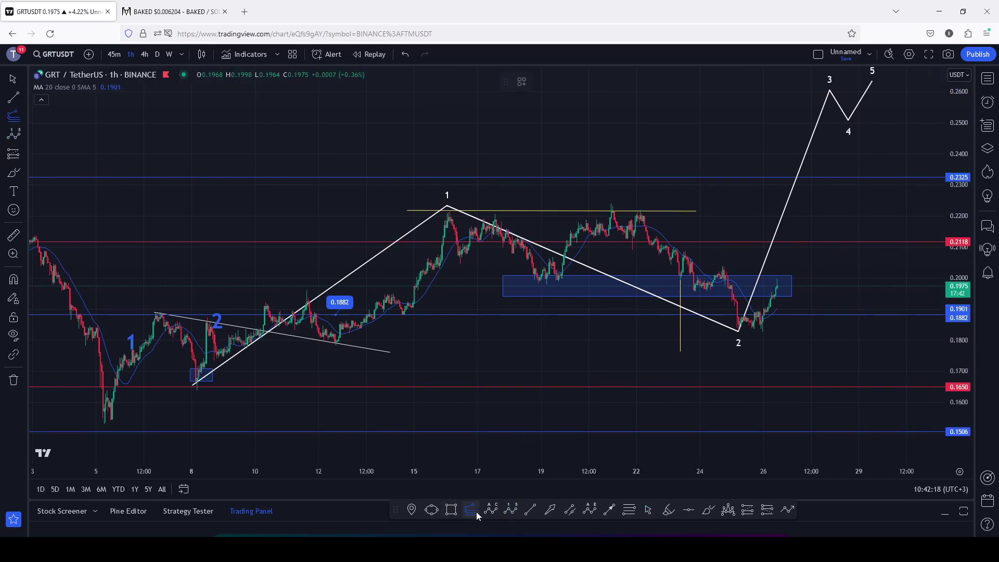
# Draw a trend-based Fib extension from wave point 0 through the wave 1 peak to the wave 2 low.
pyautogui.click(195, 390)
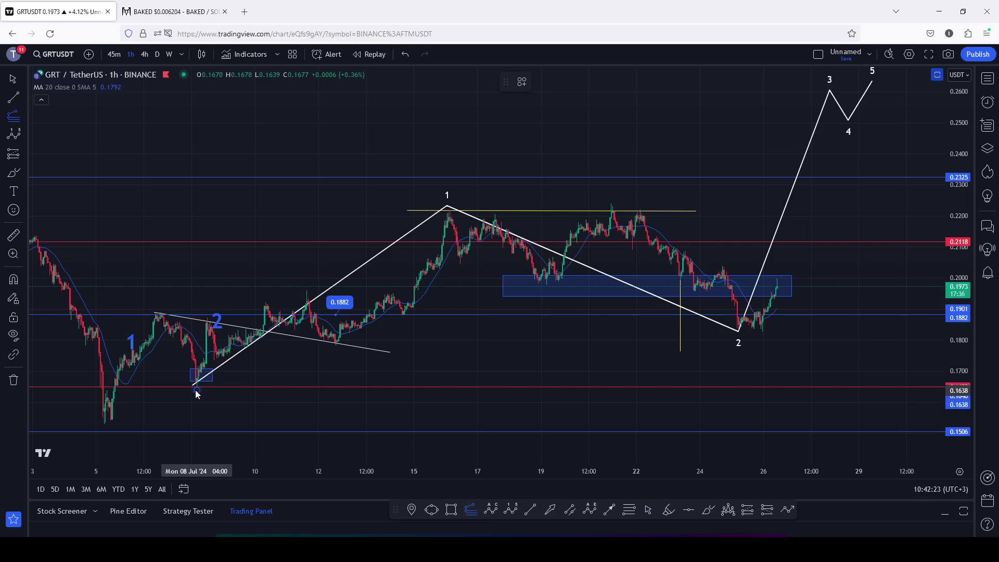
pyautogui.click(450, 211)
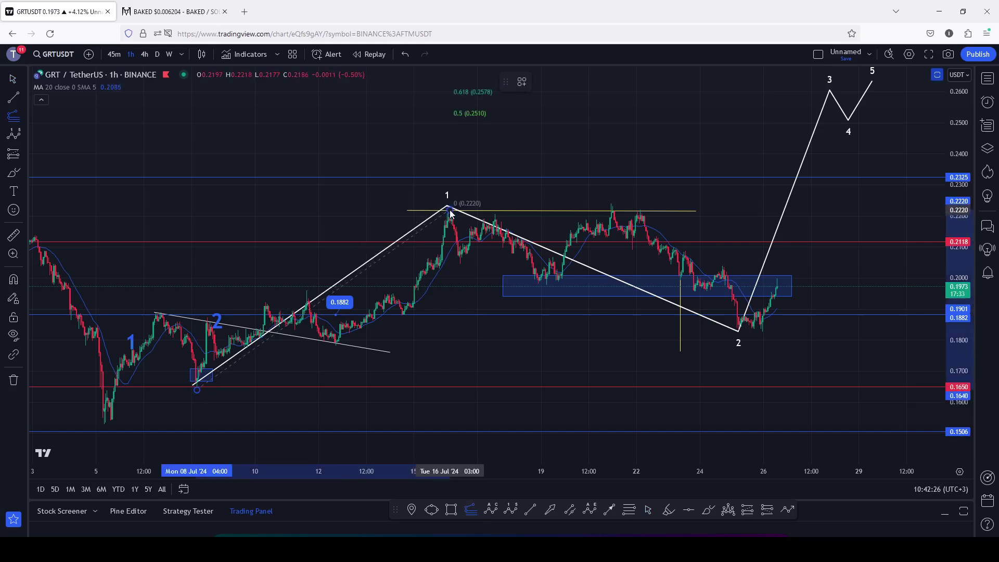
pyautogui.click(850, 332)
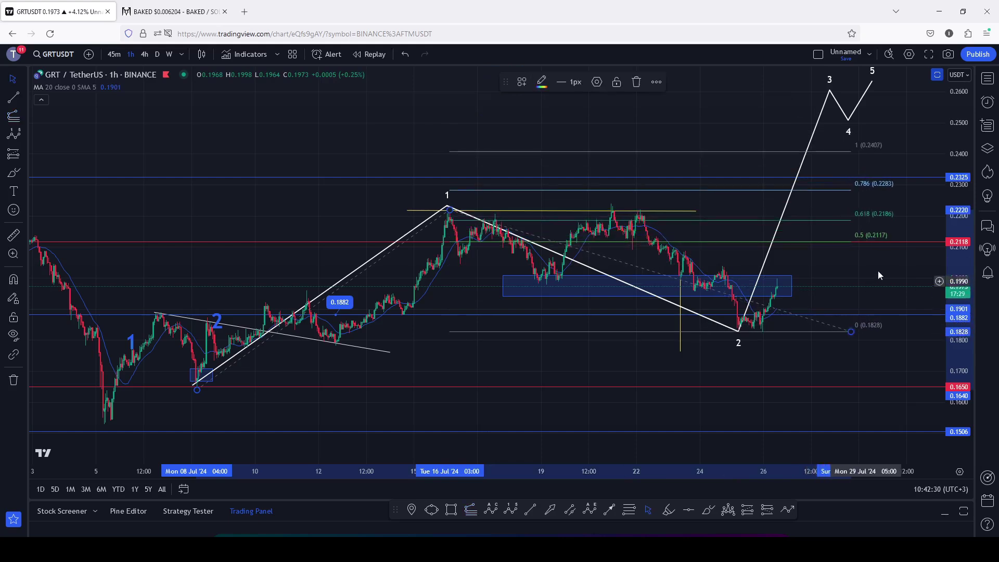
pyautogui.moveTo(882, 267); pyautogui.dragTo(854, 324)
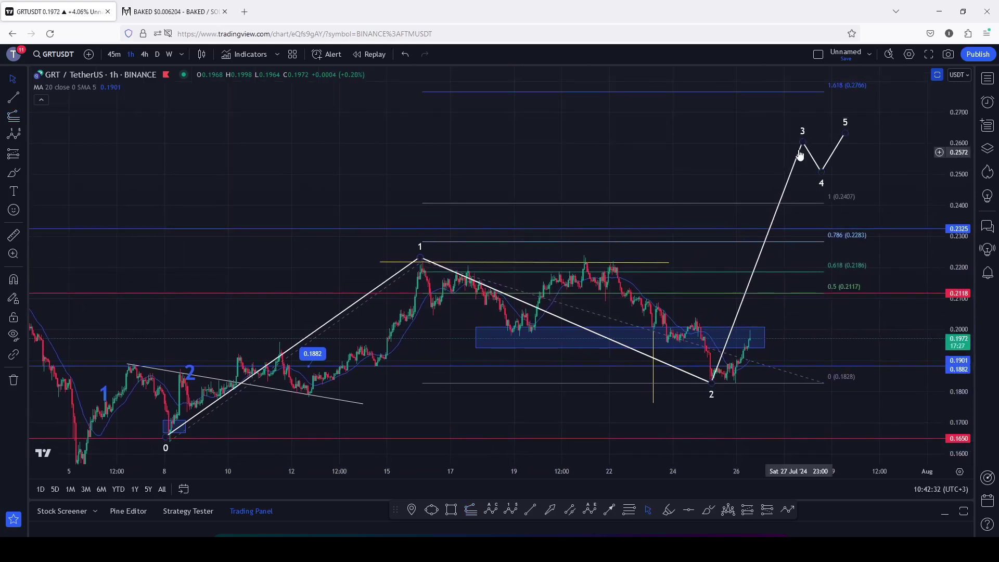
# Raise wave point 3 to 1.618 (0.2766), adjust points 4 and 5 toward 0.30, and delete the extension.
pyautogui.moveTo(802, 142); pyautogui.dragTo(804, 93)
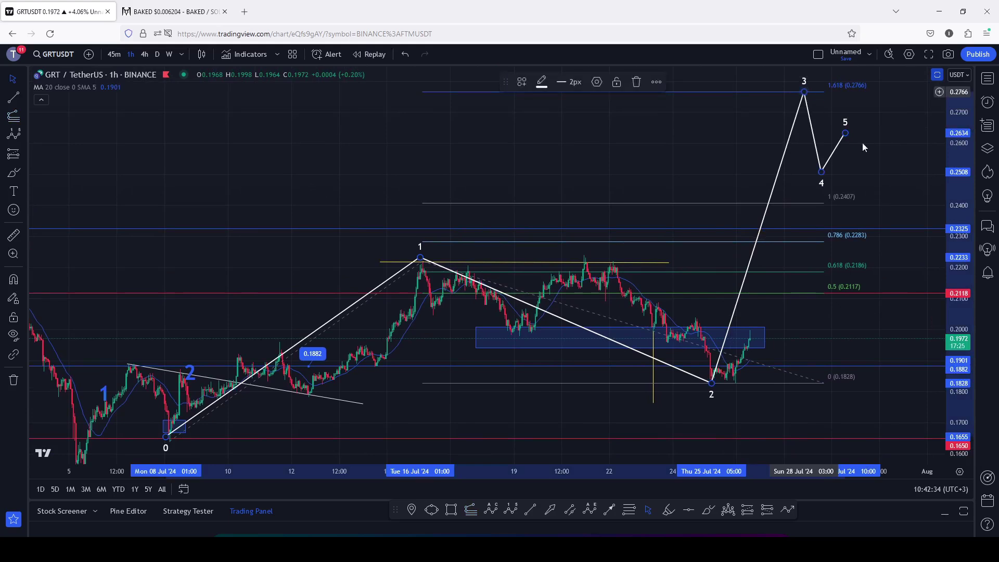
pyautogui.moveTo(956, 139); pyautogui.dragTo(950, 191)
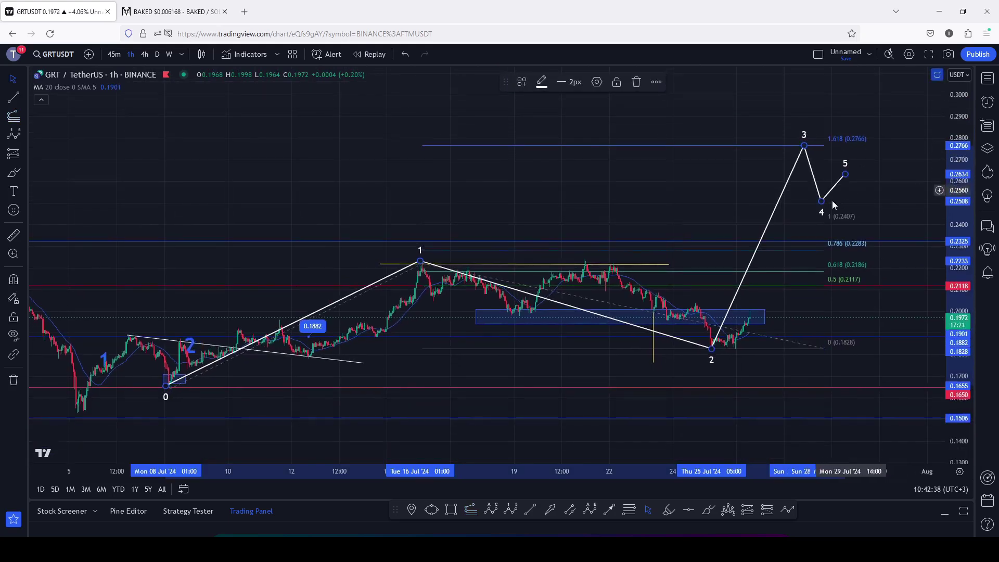
pyautogui.moveTo(821, 200); pyautogui.dragTo(904, 87)
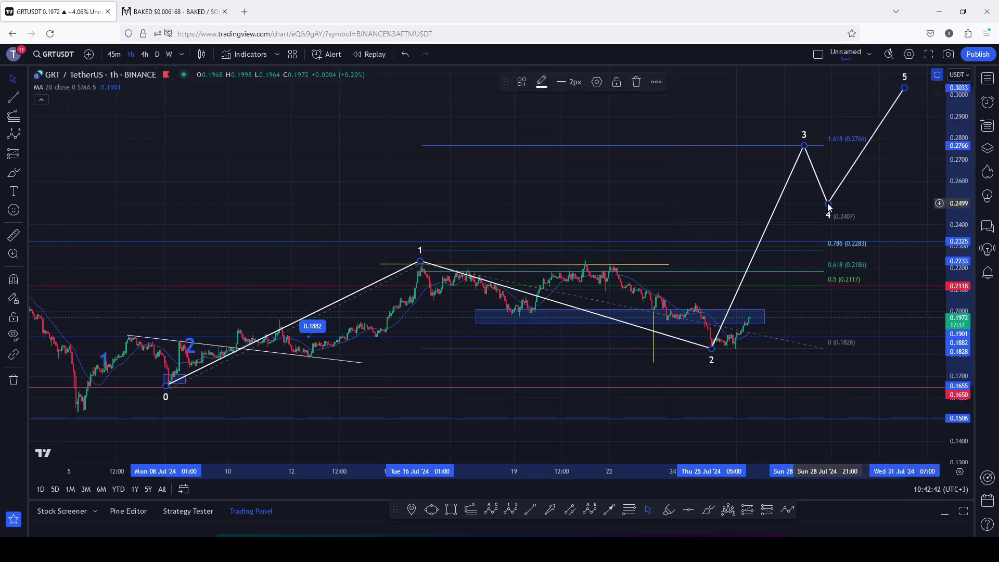
pyautogui.moveTo(827, 204); pyautogui.dragTo(828, 201)
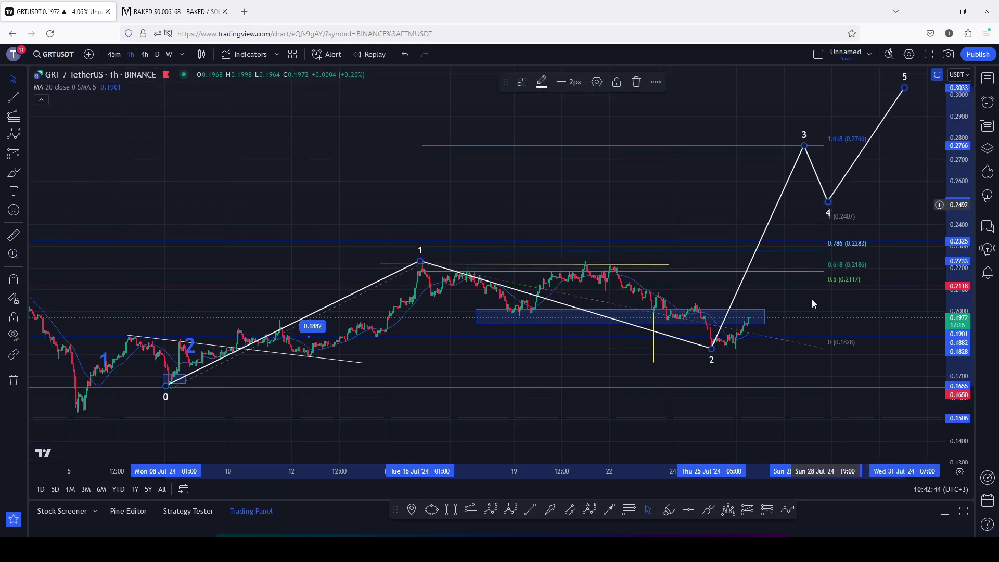
pyautogui.click(636, 82)
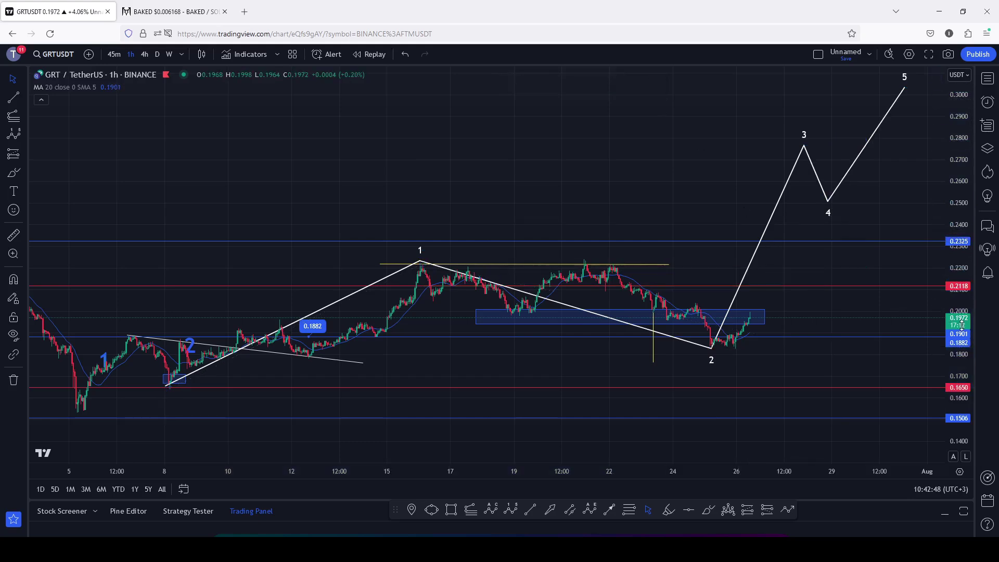
pyautogui.moveTo(961, 318); pyautogui.dragTo(962, 325)
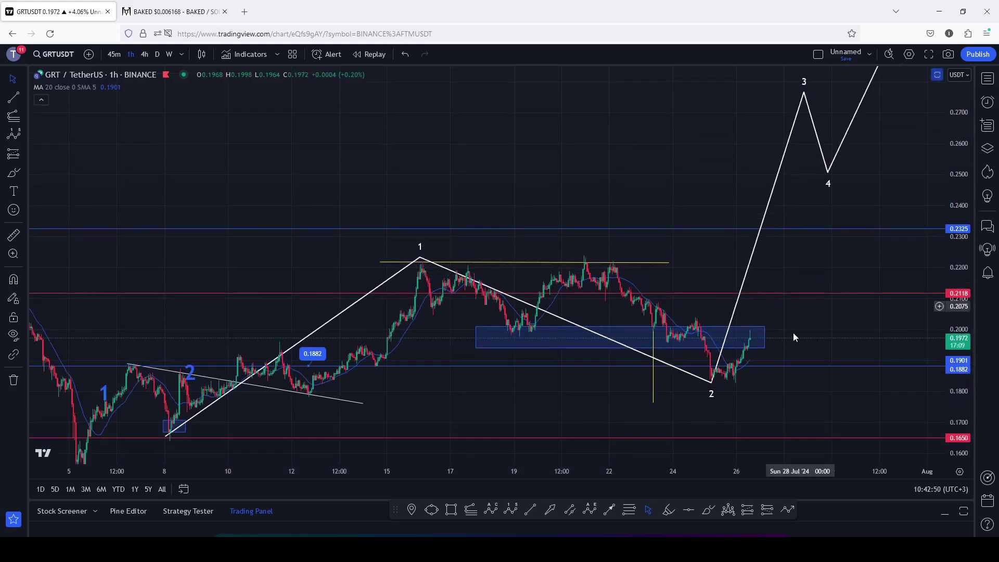
pyautogui.moveTo(870, 342); pyautogui.dragTo(824, 337)
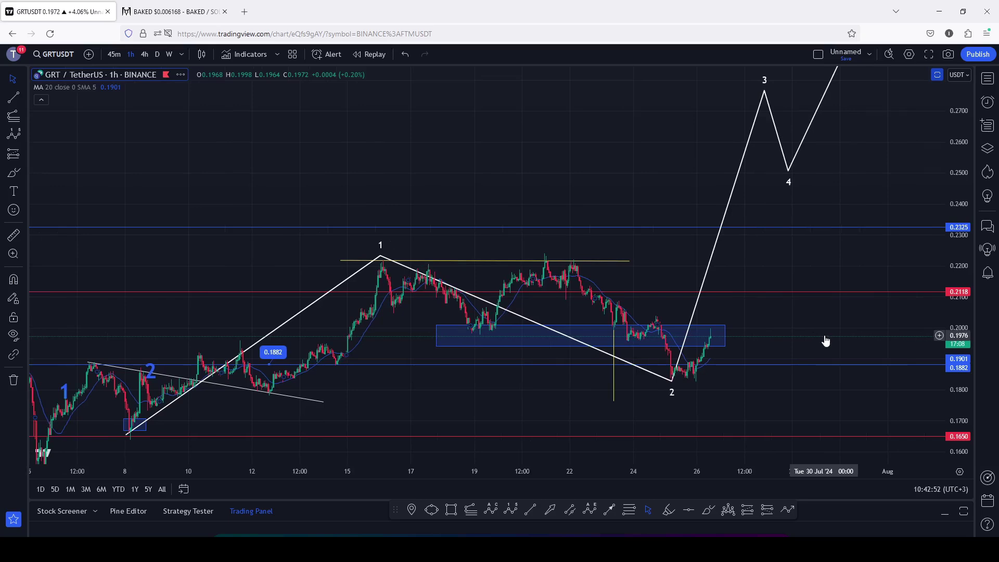
pyautogui.moveTo(789, 335); pyautogui.dragTo(791, 335)
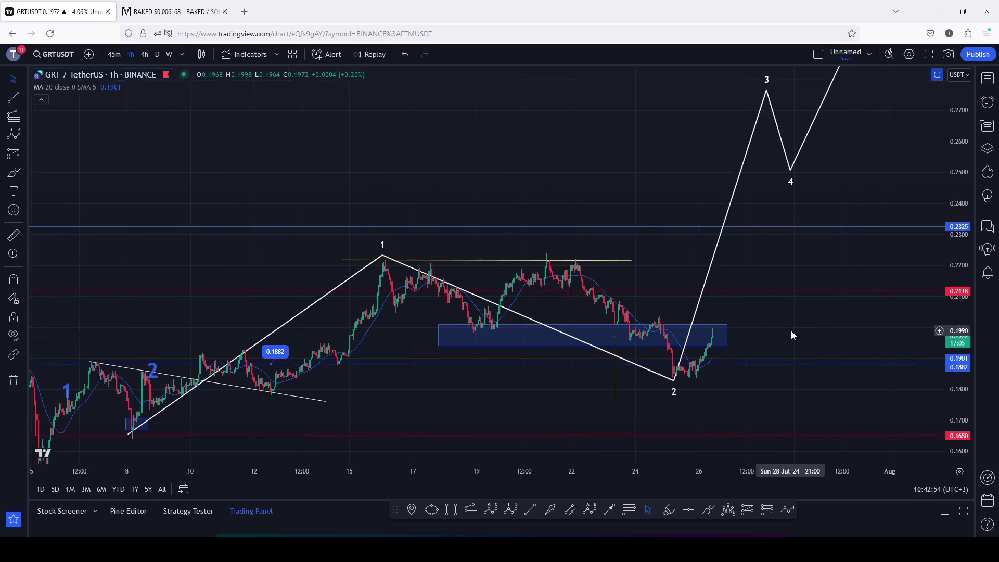
pyautogui.click(709, 510)
pyautogui.moveTo(708, 347)
pyautogui.mouseDown()
pyautogui.moveTo(736, 264)
pyautogui.moveTo(755, 289)
pyautogui.moveTo(782, 224)
pyautogui.mouseUp()
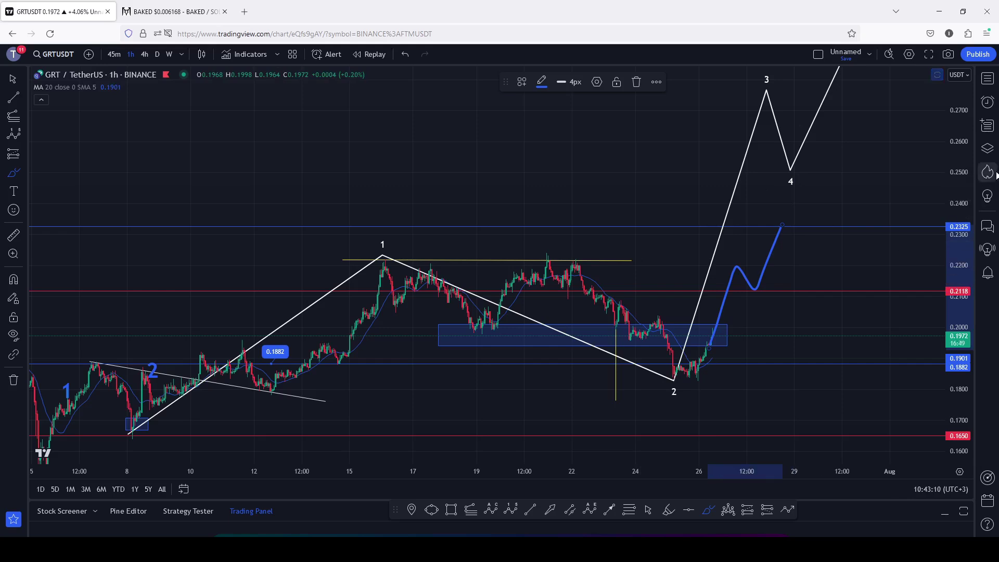
pyautogui.moveTo(959, 183); pyautogui.dragTo(958, 203)
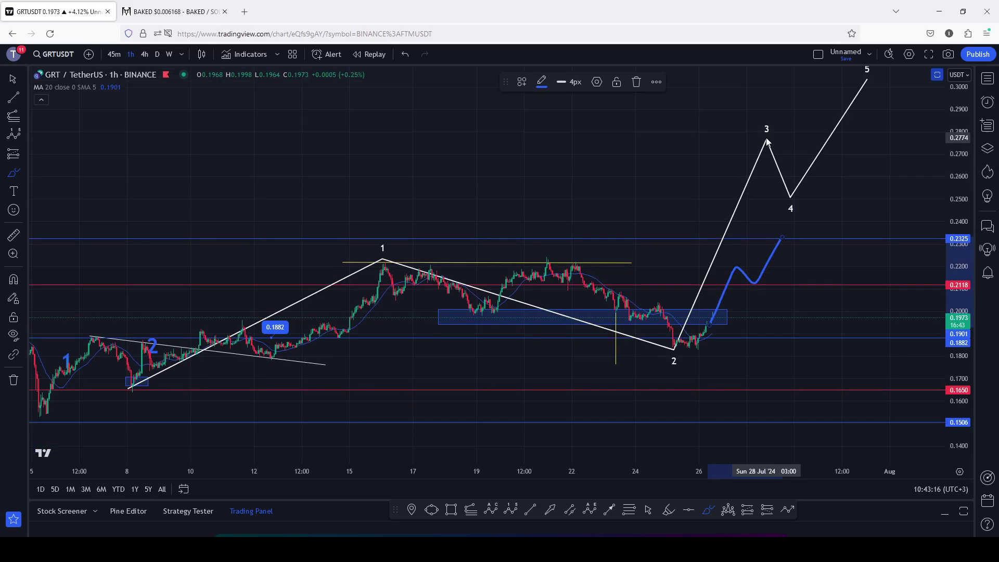
pyautogui.click(636, 82)
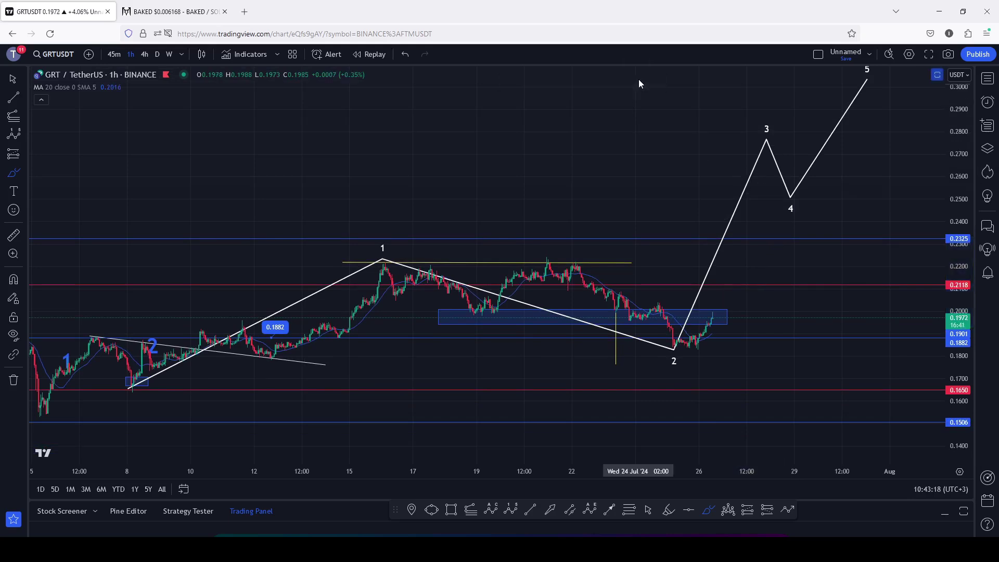
pyautogui.click(649, 510)
pyautogui.moveTo(747, 374); pyautogui.dragTo(760, 343)
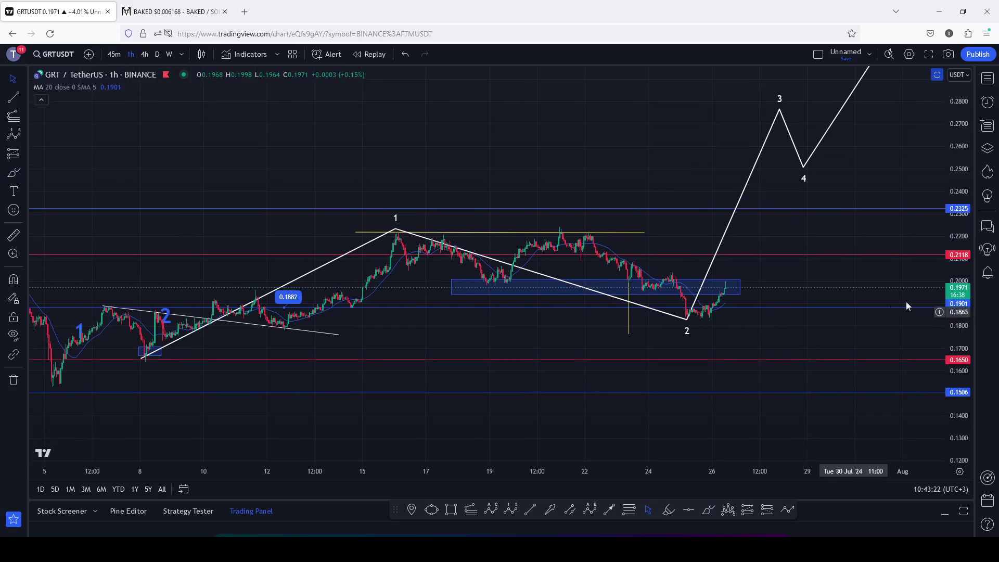
pyautogui.moveTo(964, 318); pyautogui.dragTo(966, 326)
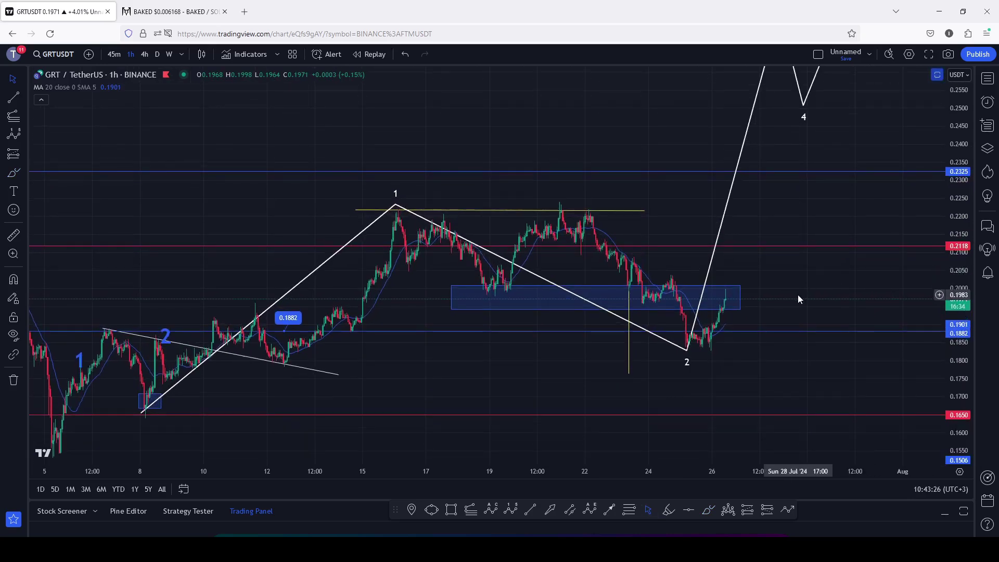